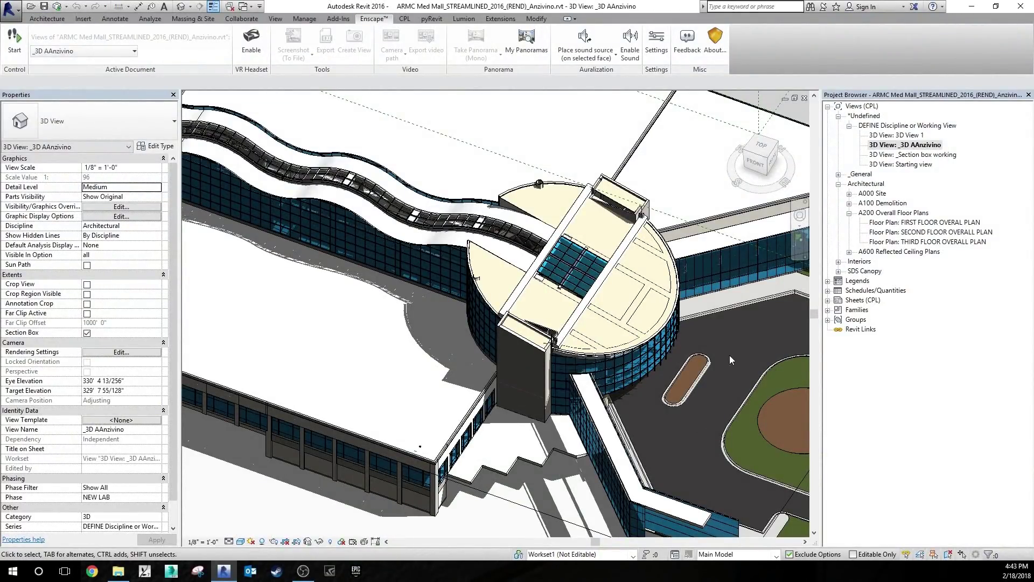
Step: Open Enscape Settings, read the General tab option tips, and close the dialog
click(656, 39)
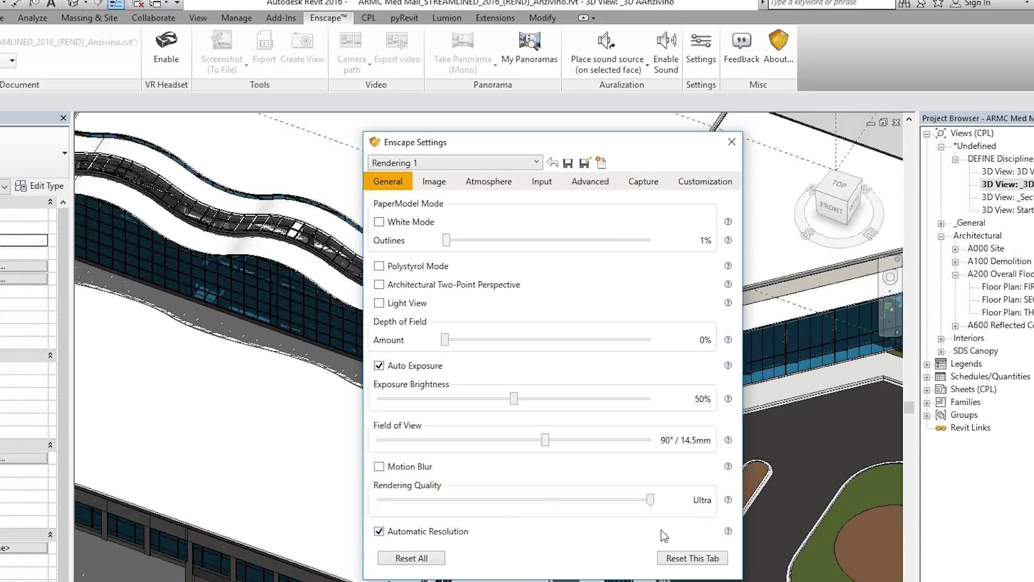
mouse_move(730, 503)
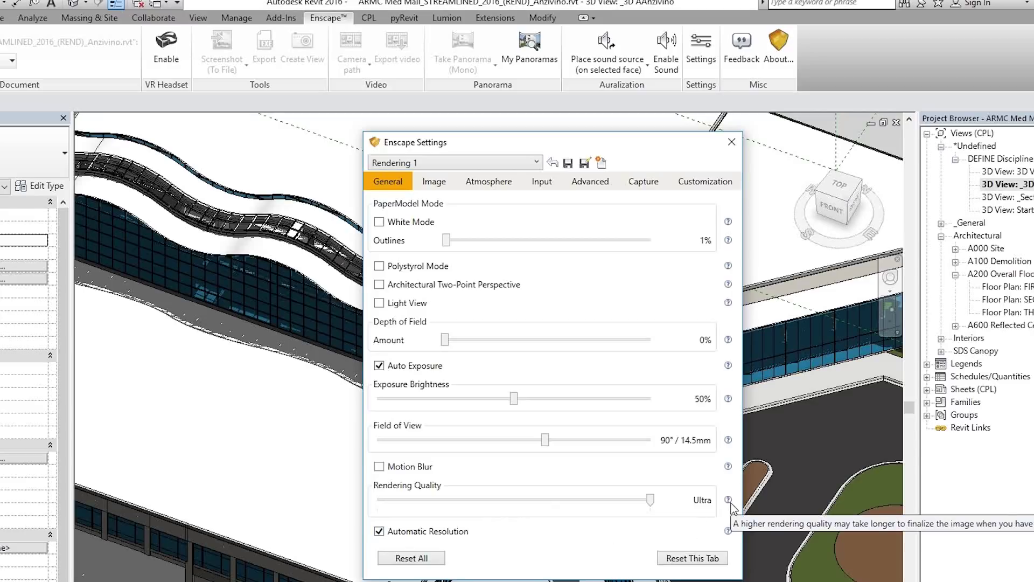
mouse_move(731, 474)
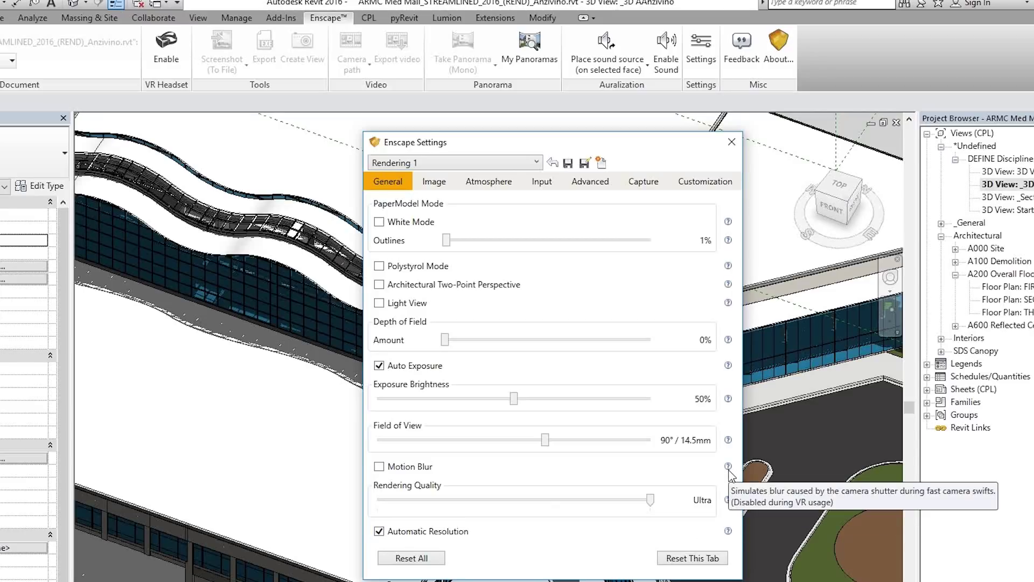
mouse_move(730, 442)
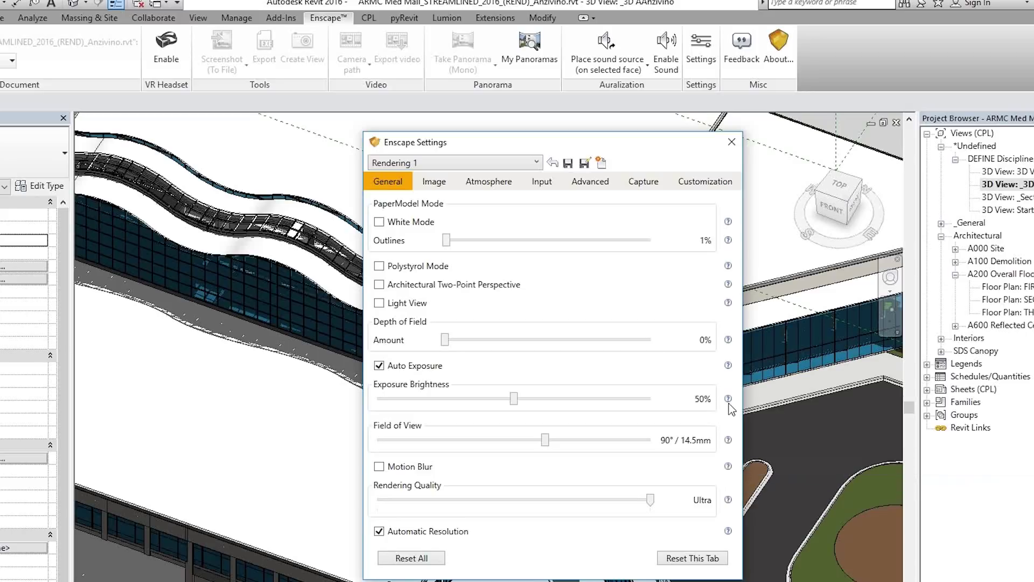
mouse_move(729, 367)
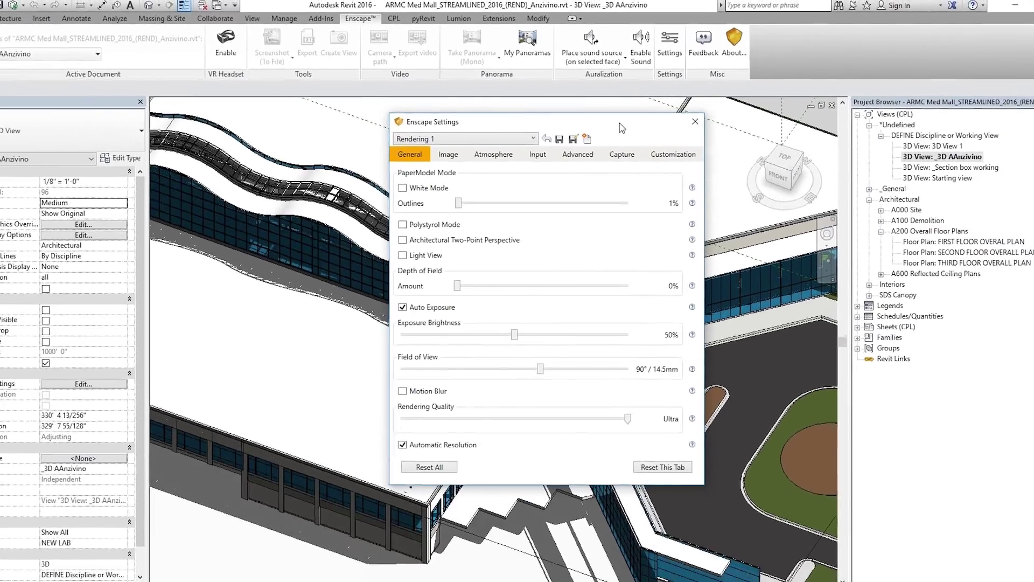
drag(640, 148, 623, 182)
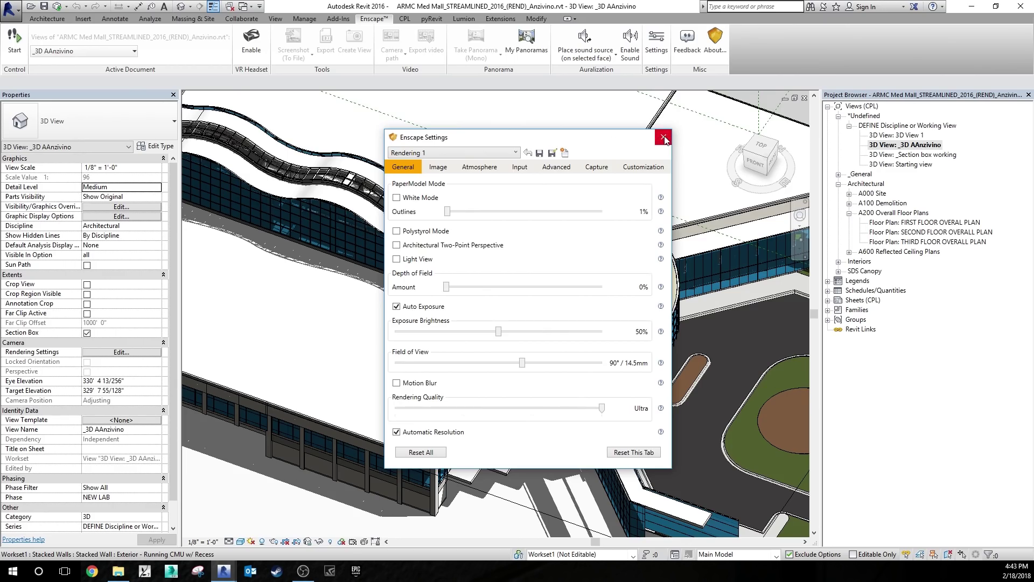
click(663, 137)
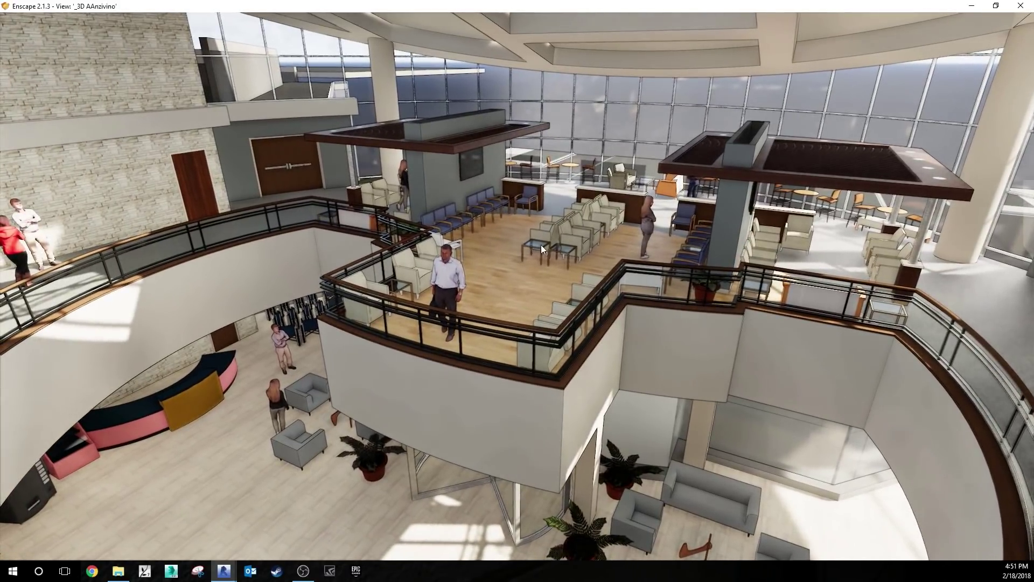
Step: Restore the Enscape render window to a smaller size so Revit shows behind it
drag(525, 11, 520, 72)
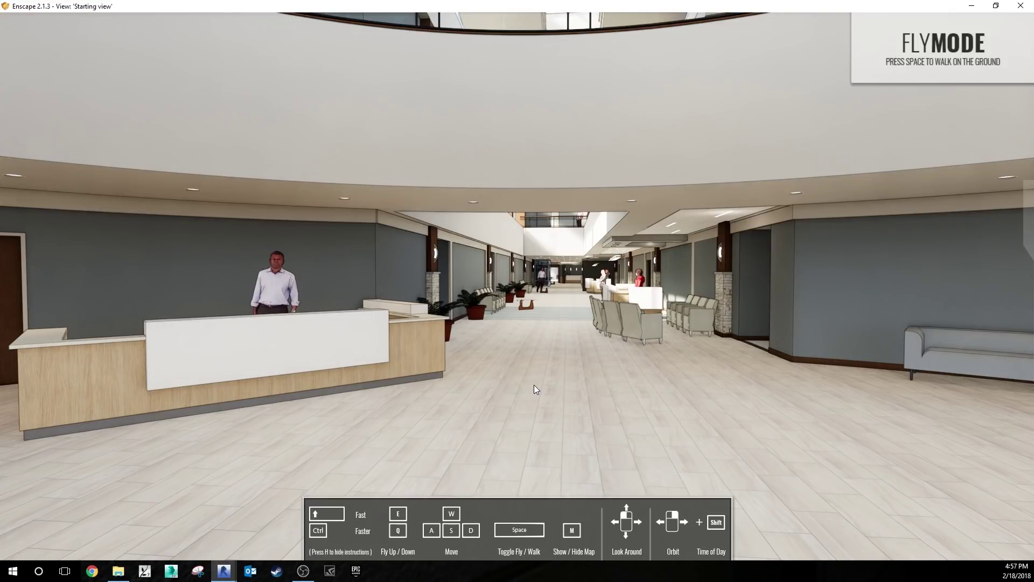
Step: Toggle Enscape's map overview of the hospital model with M
key(m)
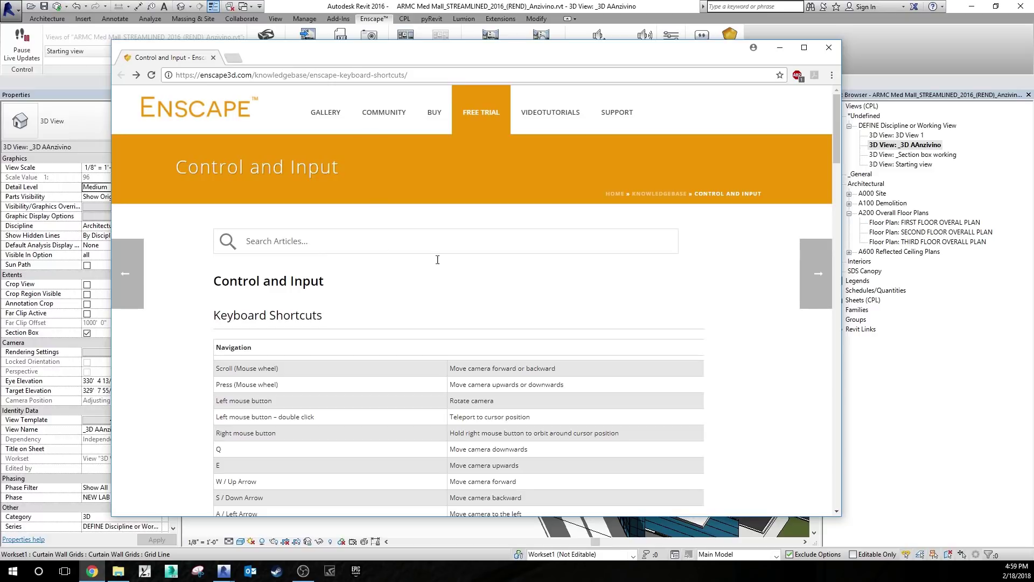
Step: Scroll the Control and Input shortcut list down to the Sun position section
scroll(549, 293, down, 3)
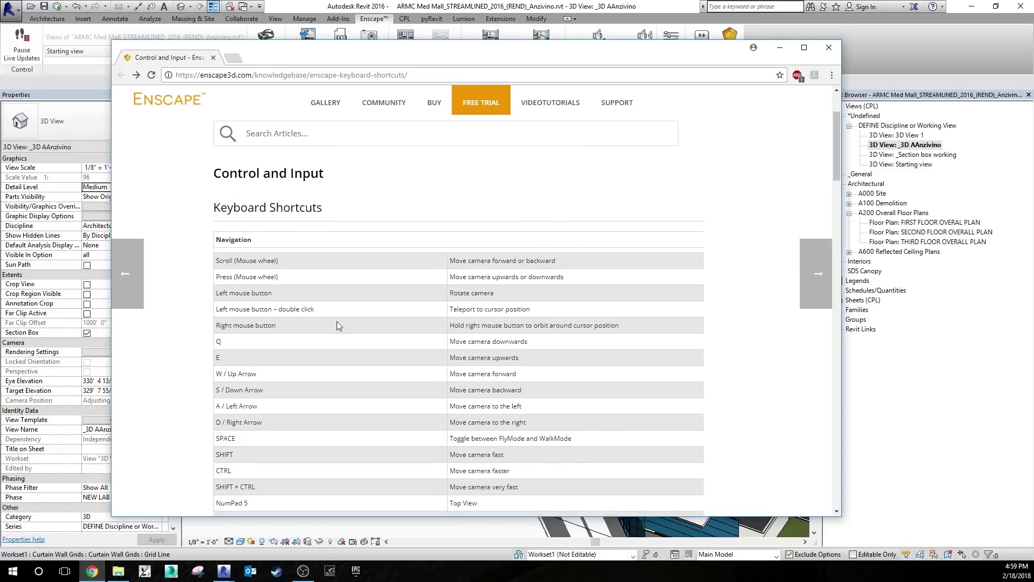
scroll(337, 321, down, 3)
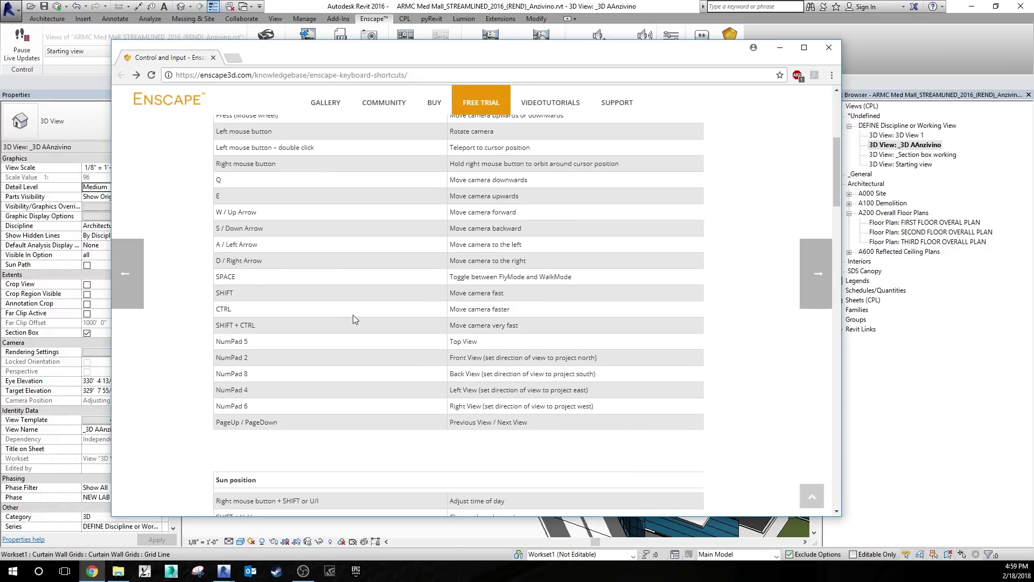
scroll(350, 318, down, 1)
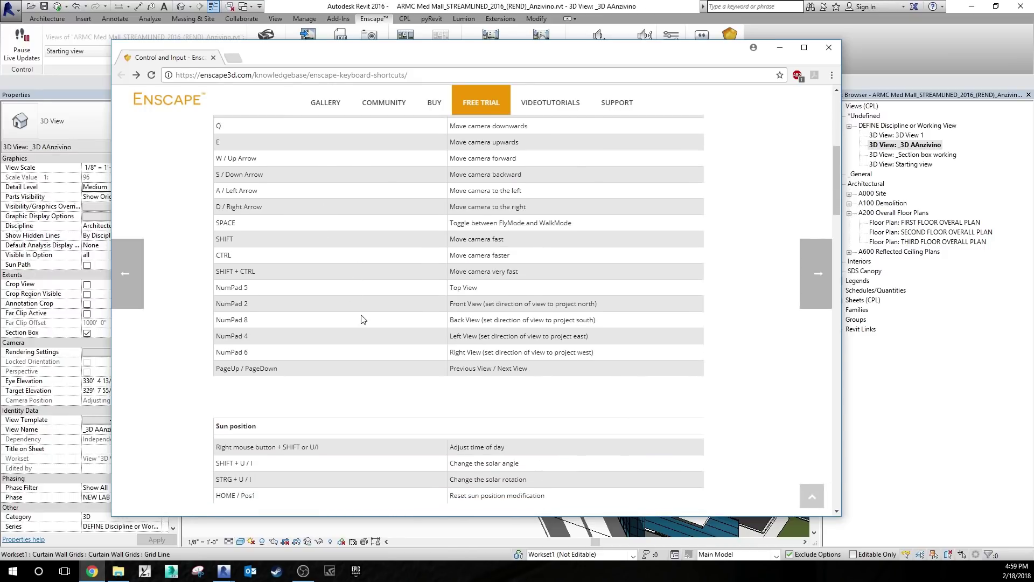
scroll(360, 320, down, 1)
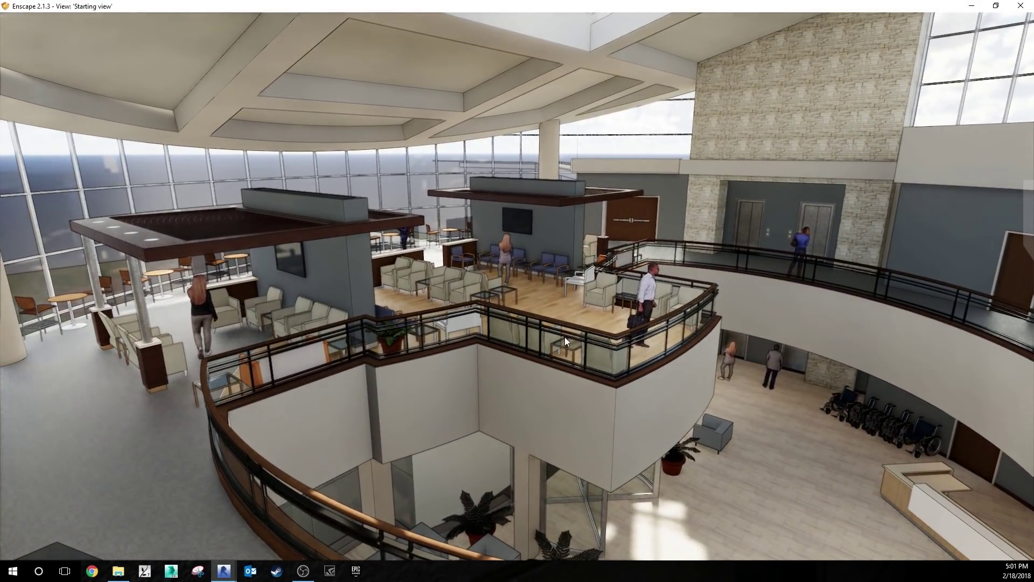
Step: Move the Enscape render window aside to reach Revit's 3D hospital view
drag(481, 5, 515, 125)
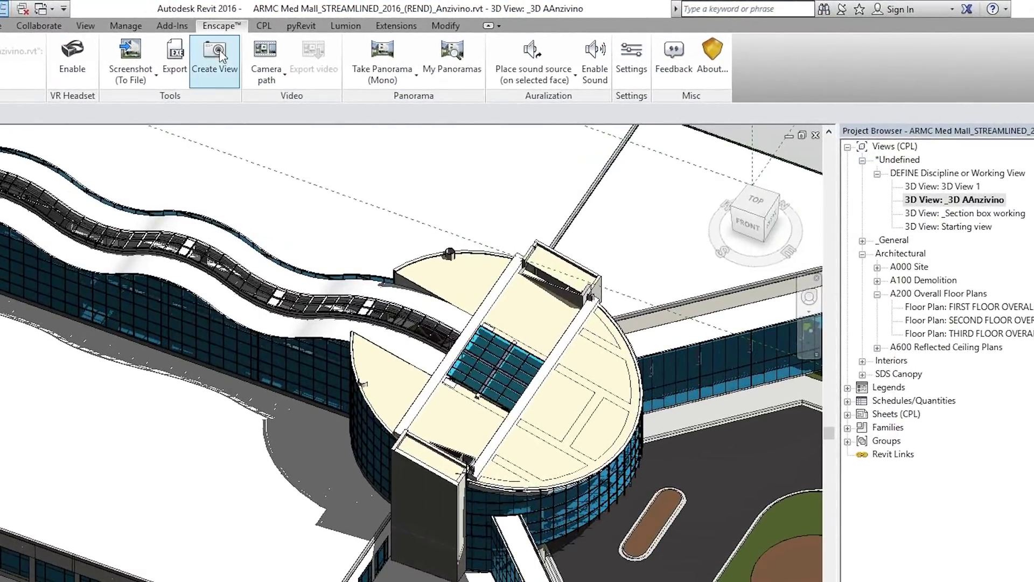
Step: Save the current Enscape camera as a new Revit view named _Atrium 1
click(303, 64)
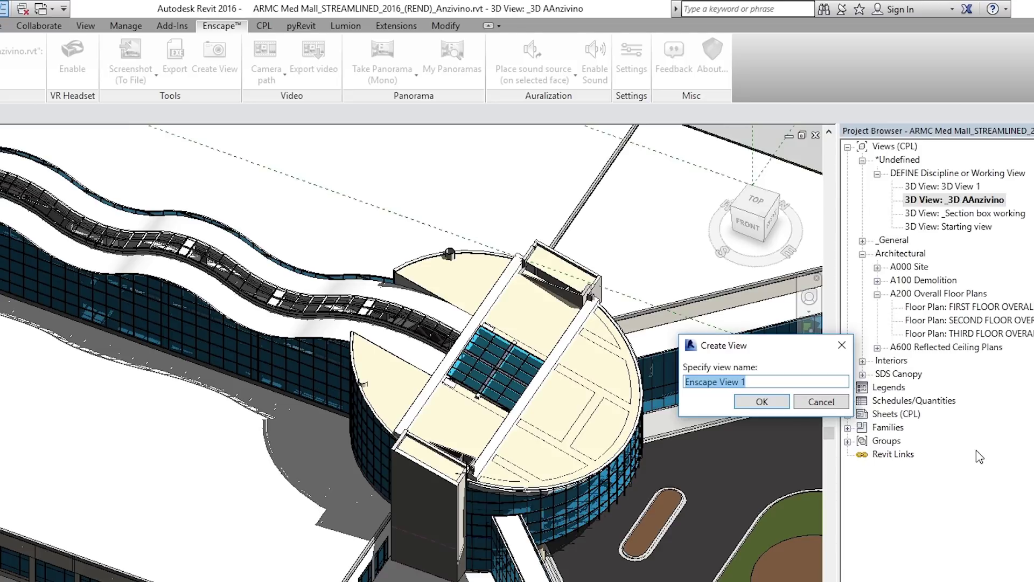
key(BackSpace)
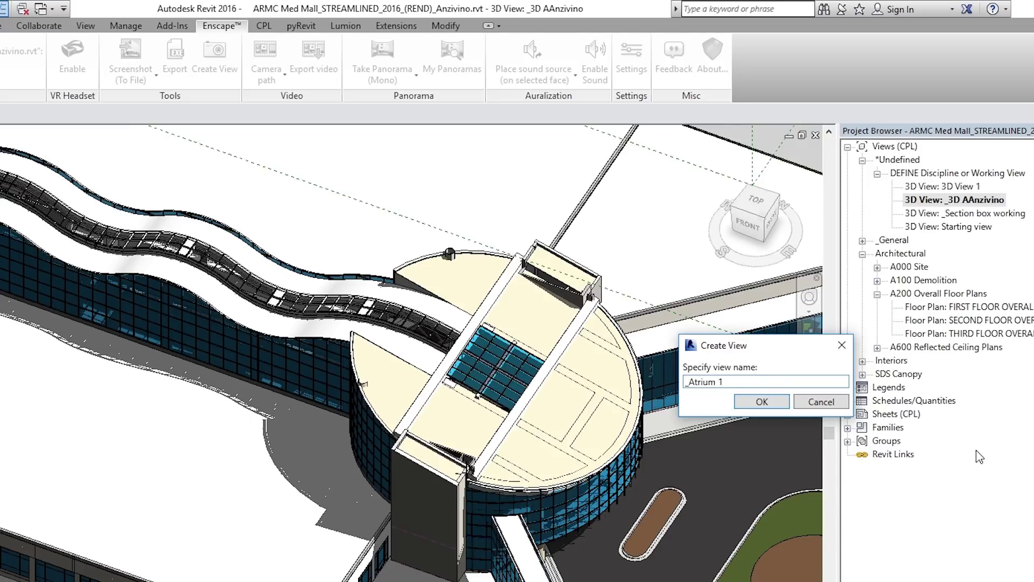
click(762, 401)
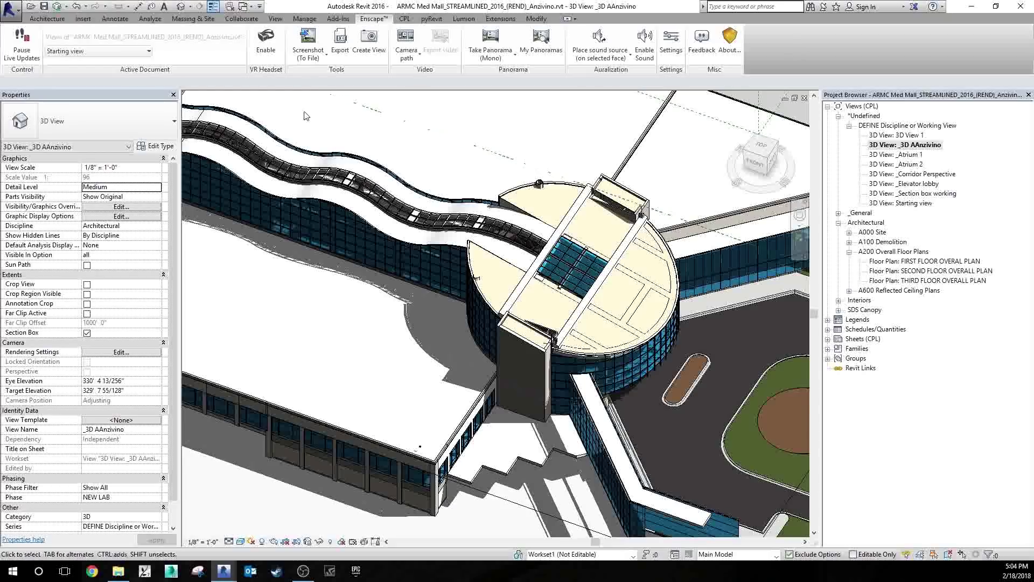
Step: Star _Atrium 1, _Atrium 2, _Corridor Perspective and _Elevator lobby as Enscape favourites, then return to the render
click(149, 51)
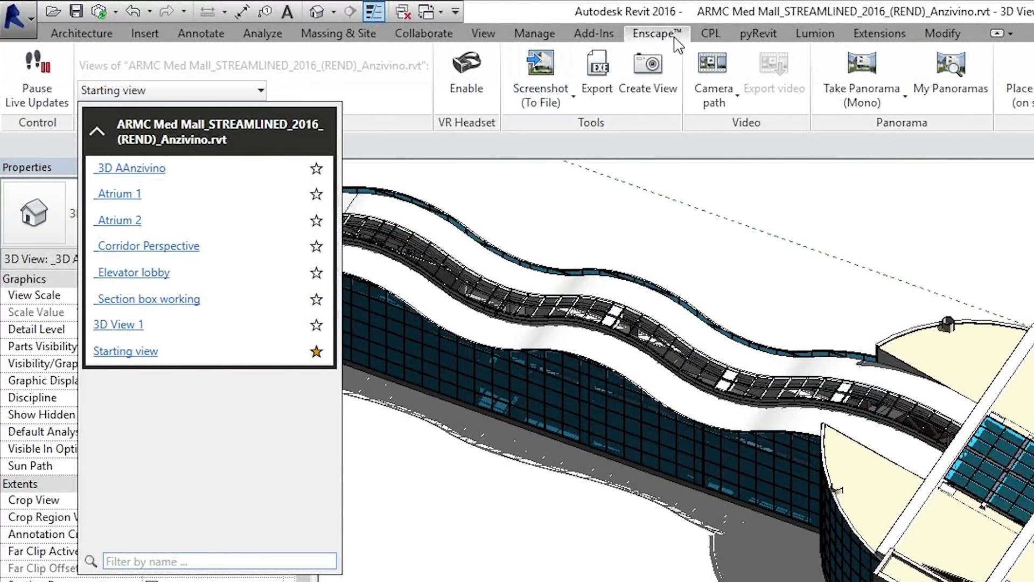
click(316, 194)
click(317, 221)
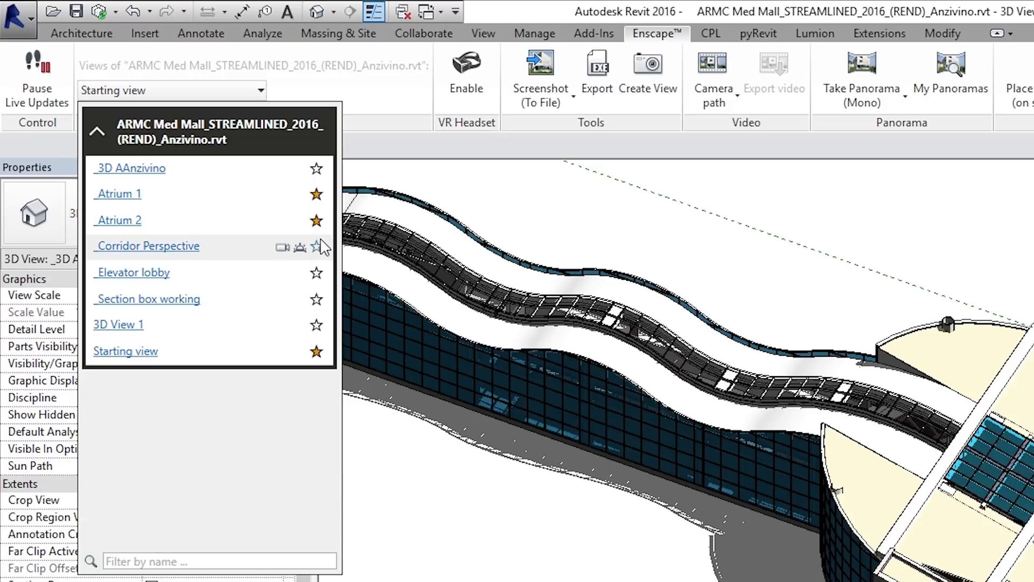
click(316, 246)
click(316, 273)
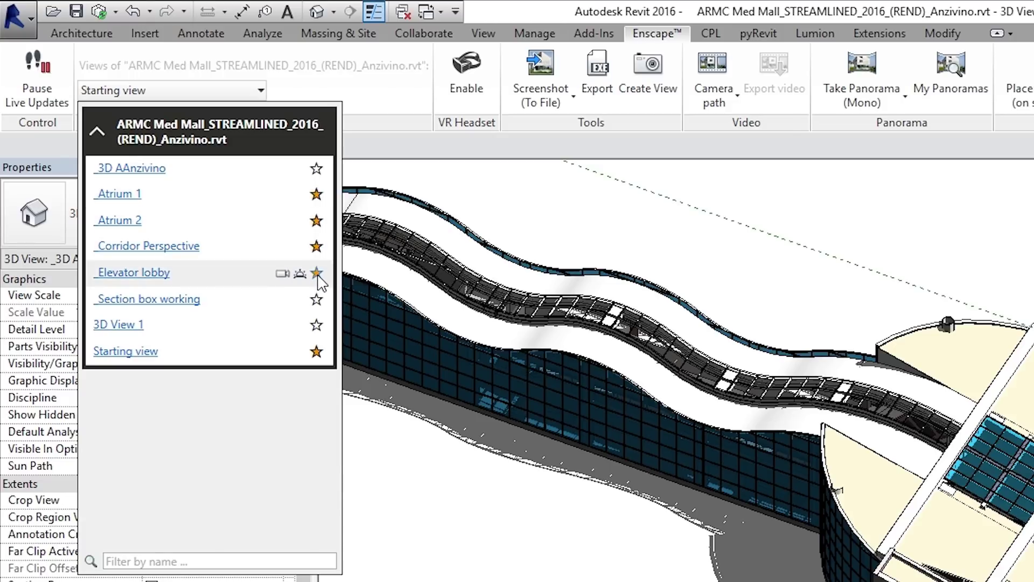
click(585, 235)
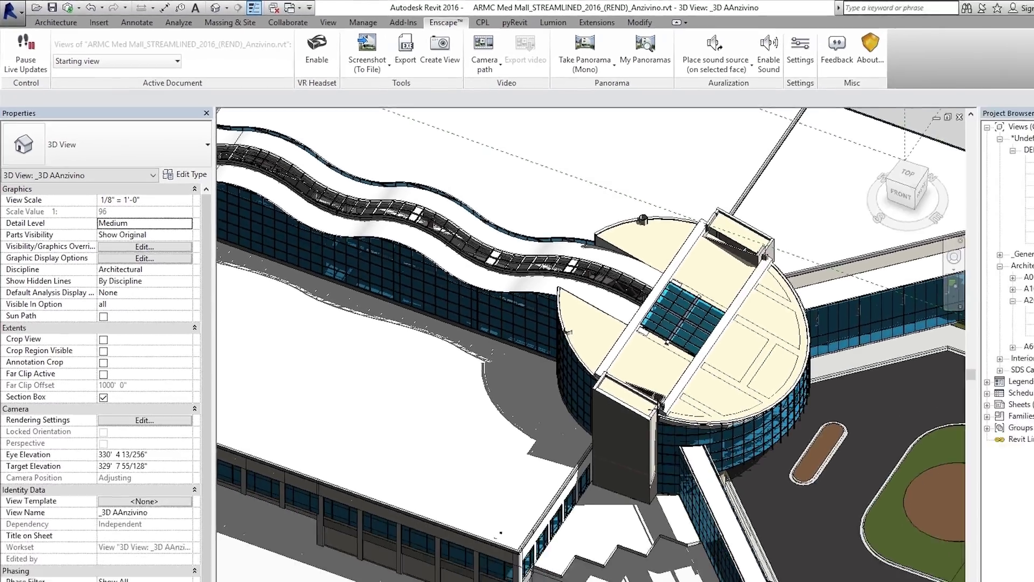
mouse_move(224, 571)
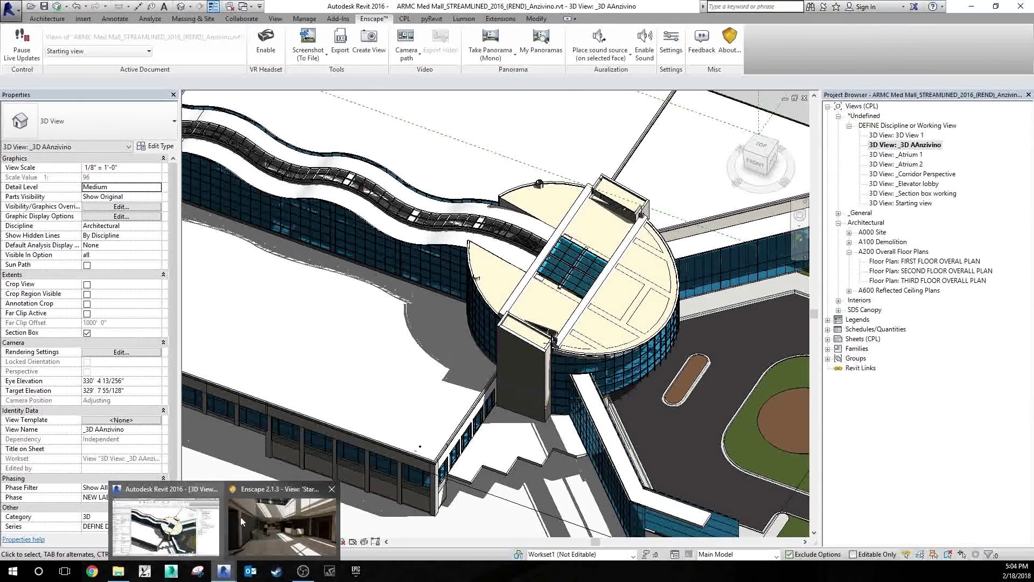
click(240, 520)
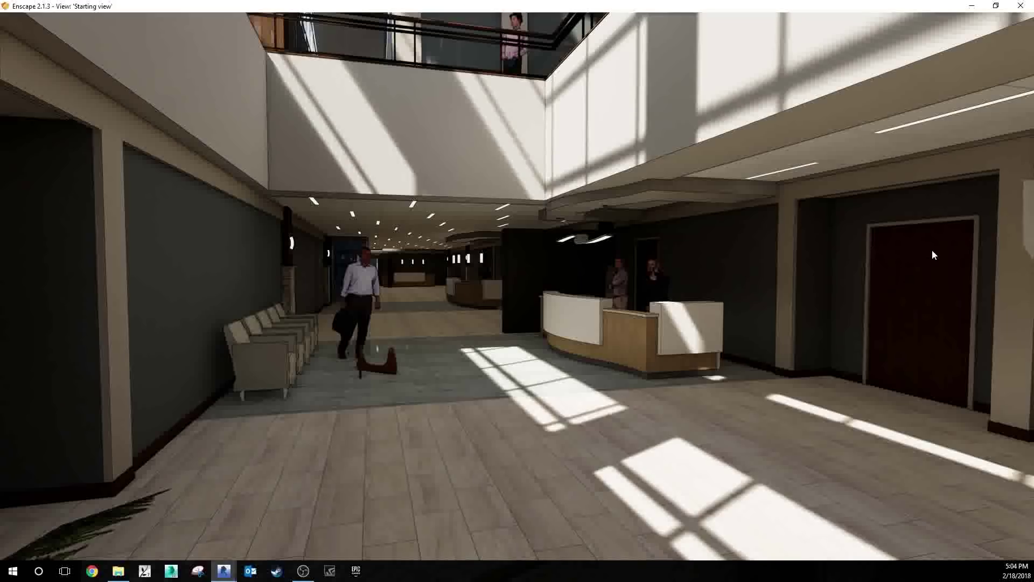
Step: Jump through Corridor Perspective, Elevator lobby and Starting view, ending on Corridor Perspective
mouse_move(1027, 227)
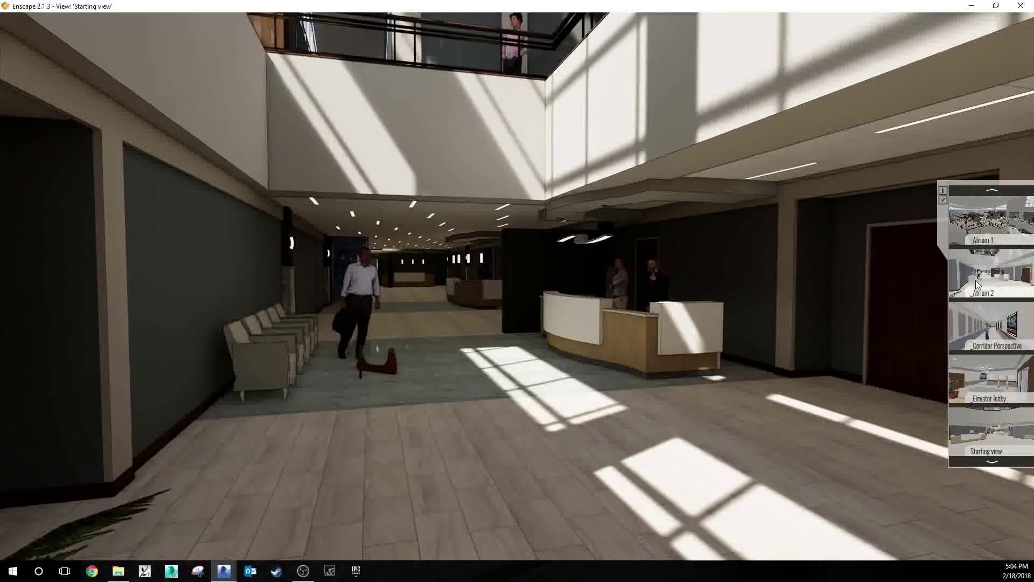
click(983, 332)
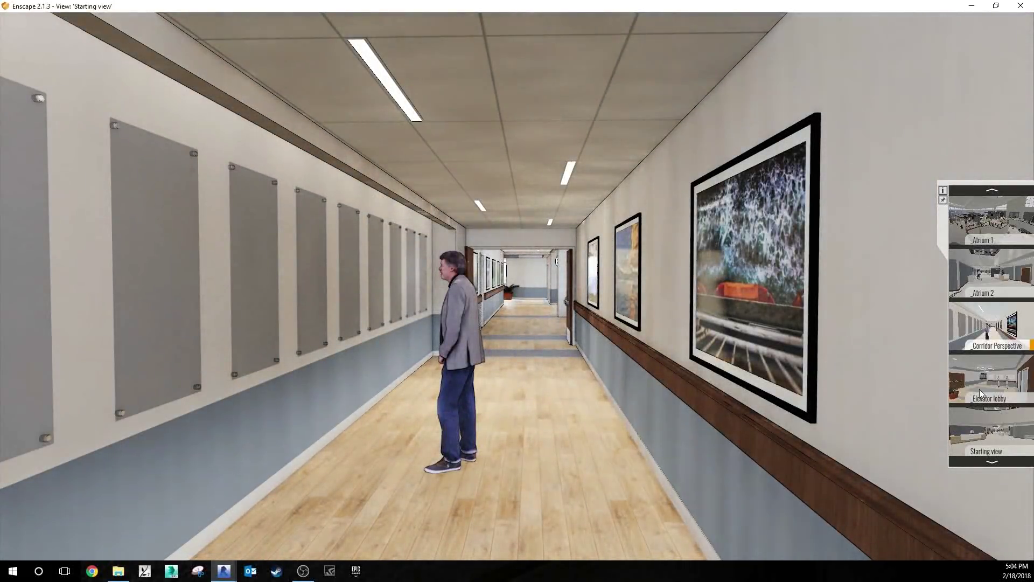
click(979, 383)
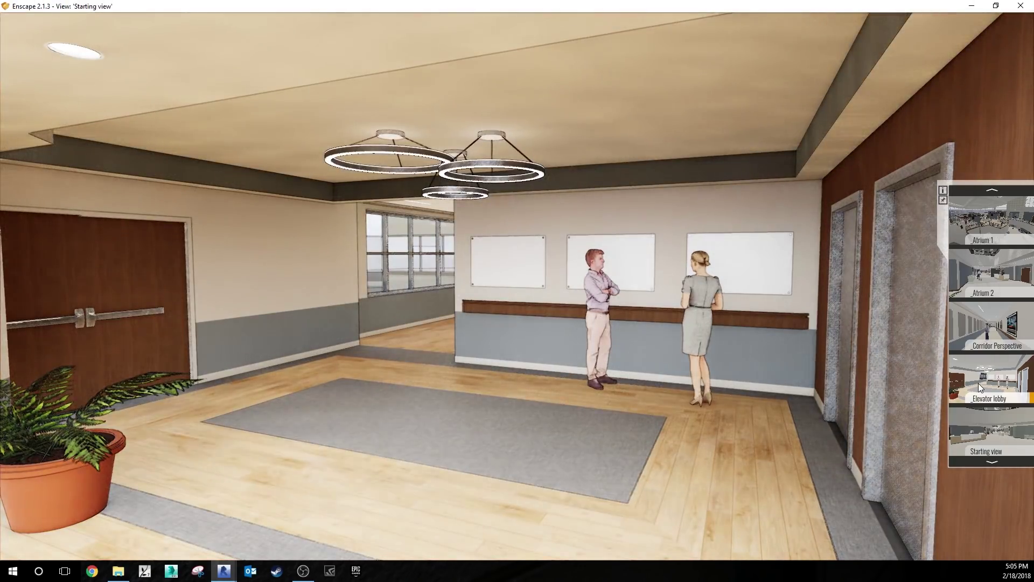
click(981, 427)
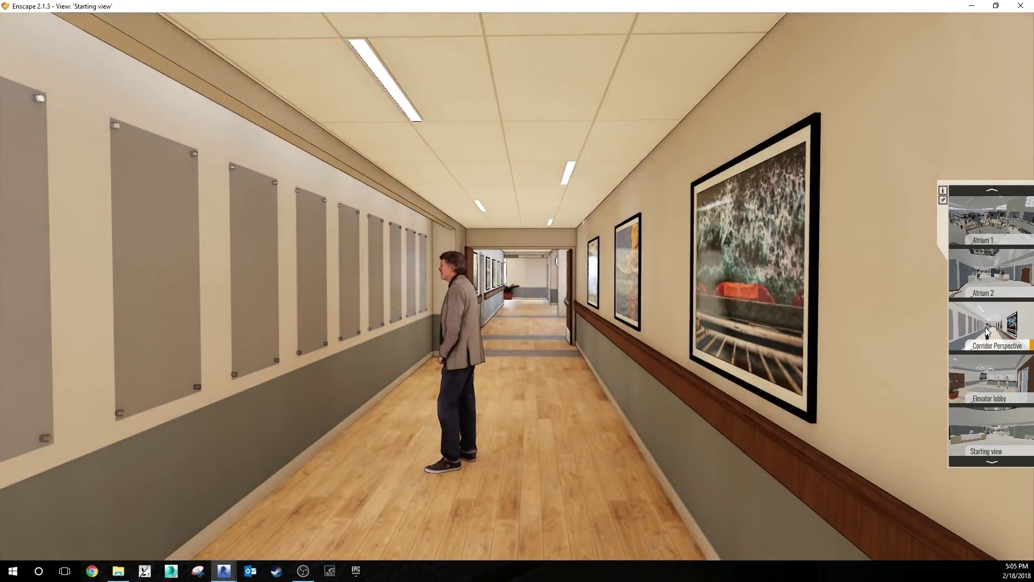
click(984, 327)
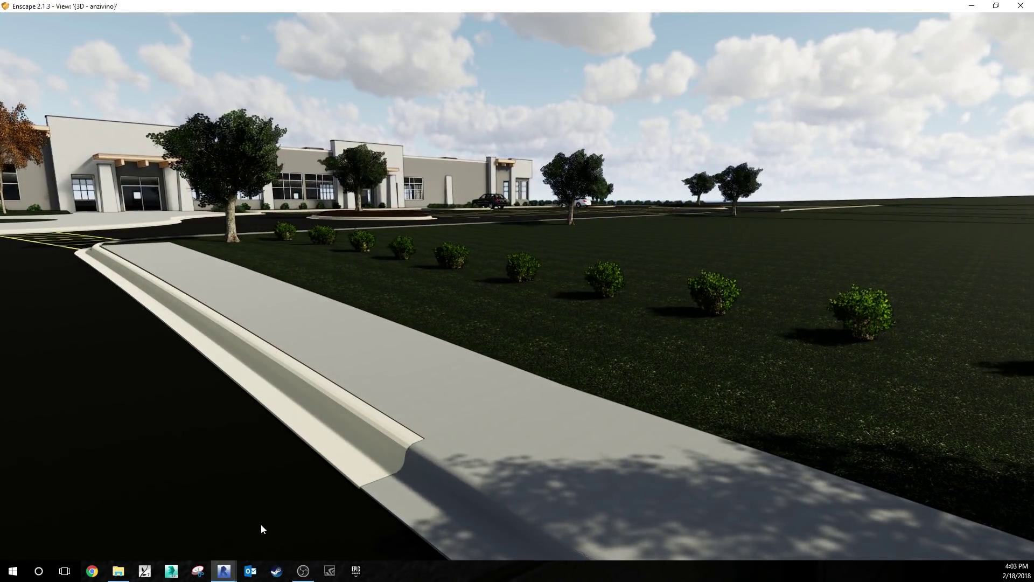
Step: Switch to Revit and zoom into the green lawn site topography
mouse_move(235, 579)
click(187, 515)
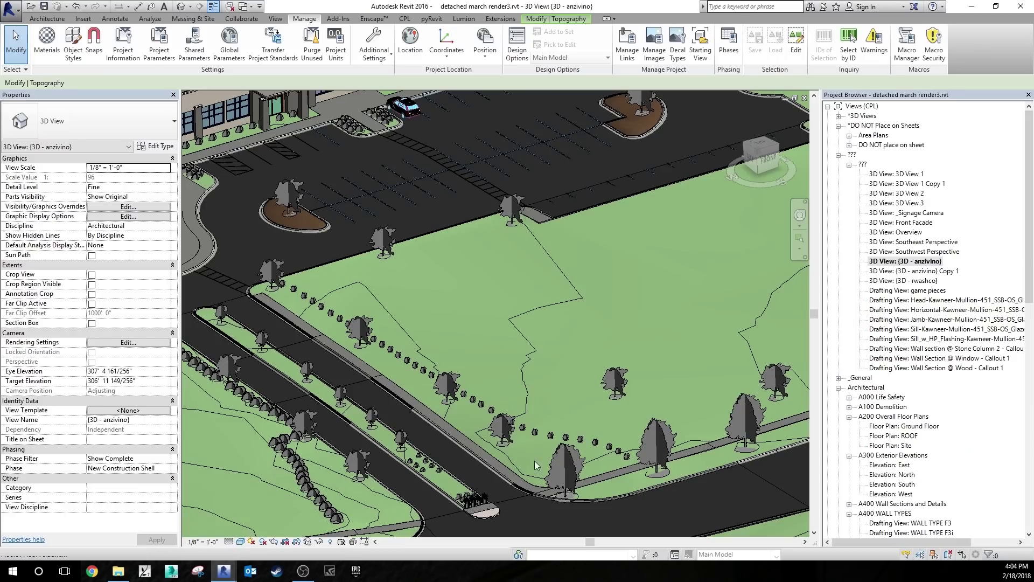
scroll(482, 328, up, 3)
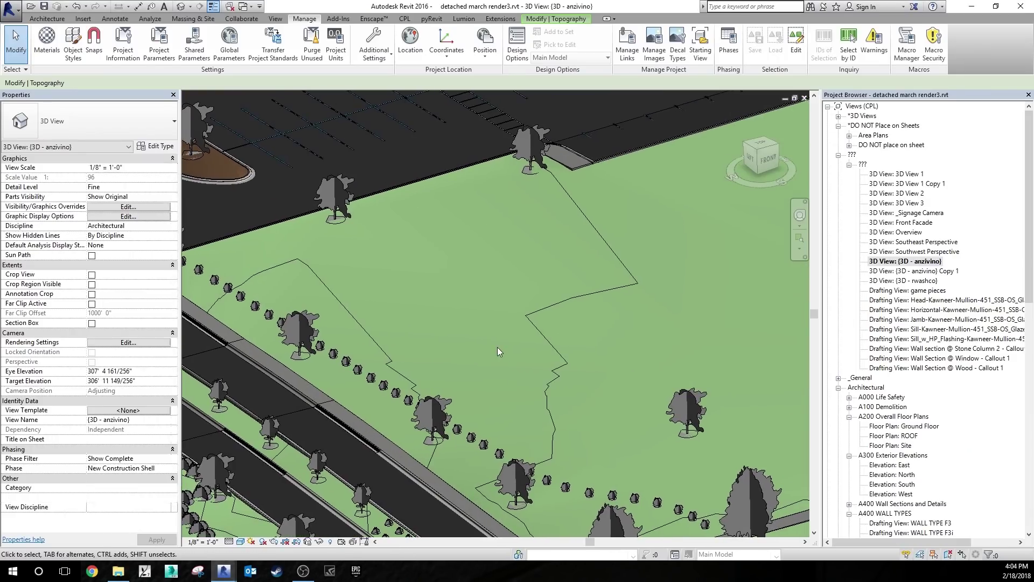
Step: Compare against the Enscape render, then return to Revit and open the Material Browser
mouse_move(225, 571)
click(269, 540)
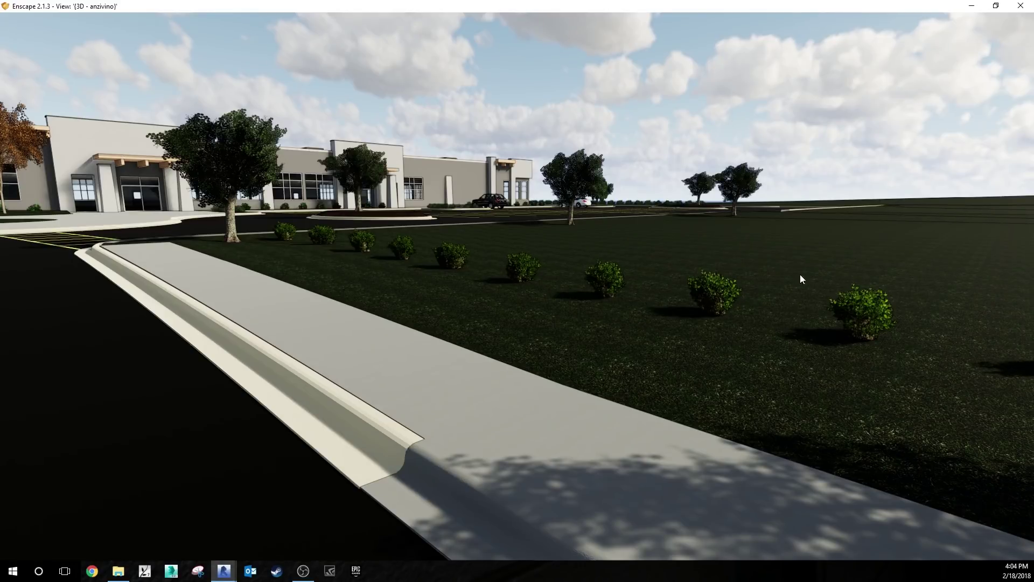
mouse_move(225, 577)
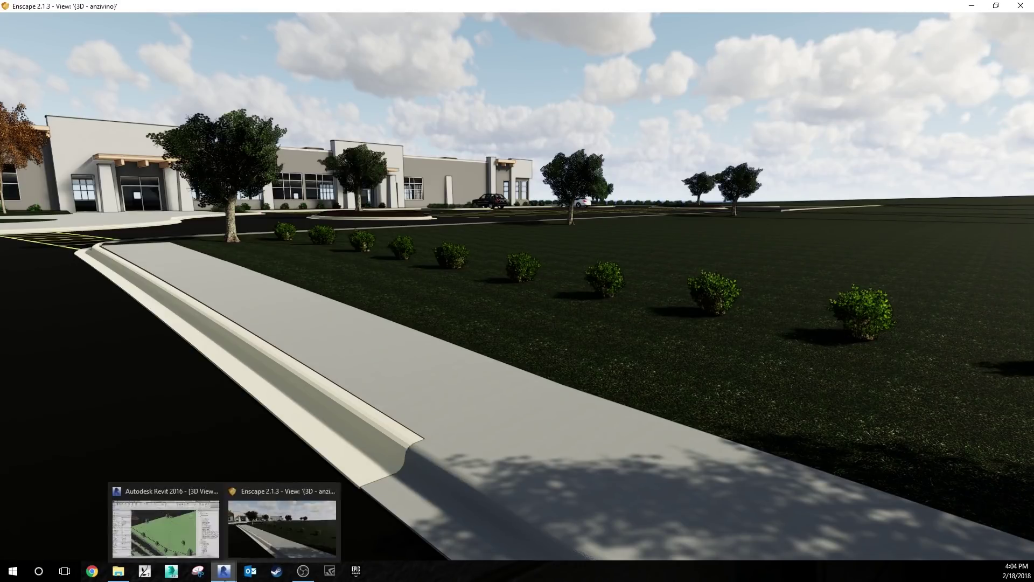
click(175, 519)
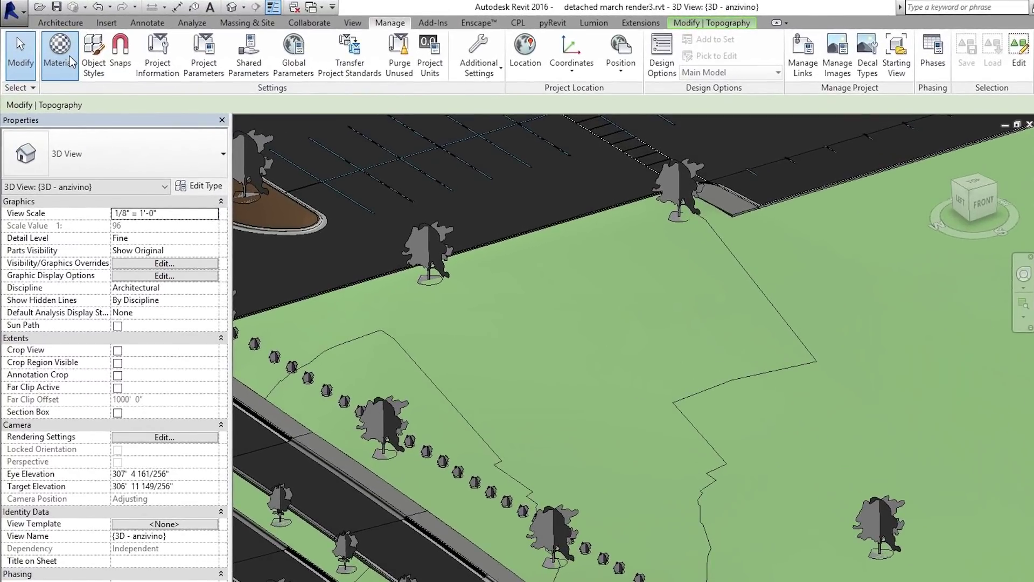
click(71, 60)
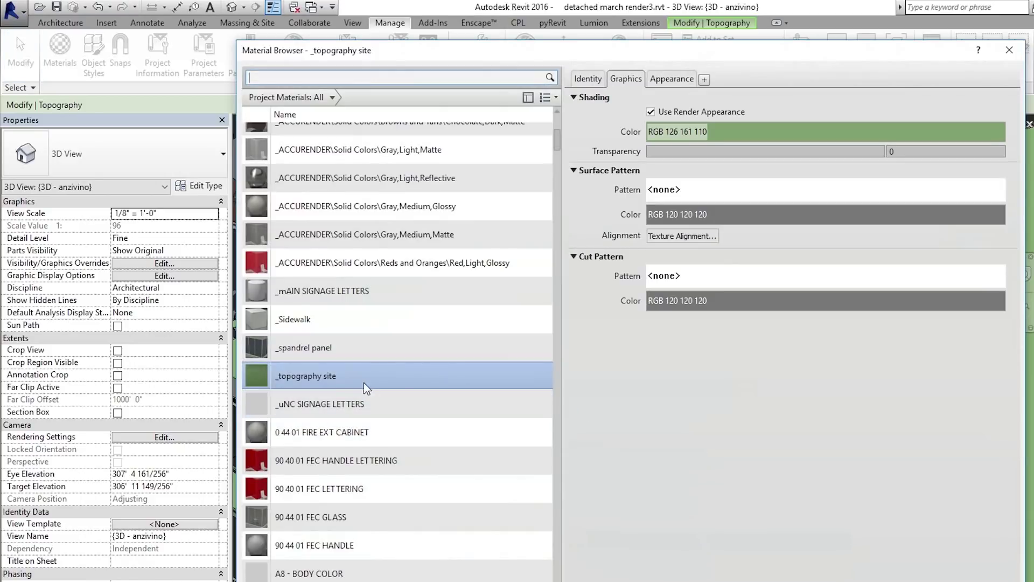
Step: Rename the _topography site material to _grass site and close the Material Browser
right_click(307, 381)
click(334, 415)
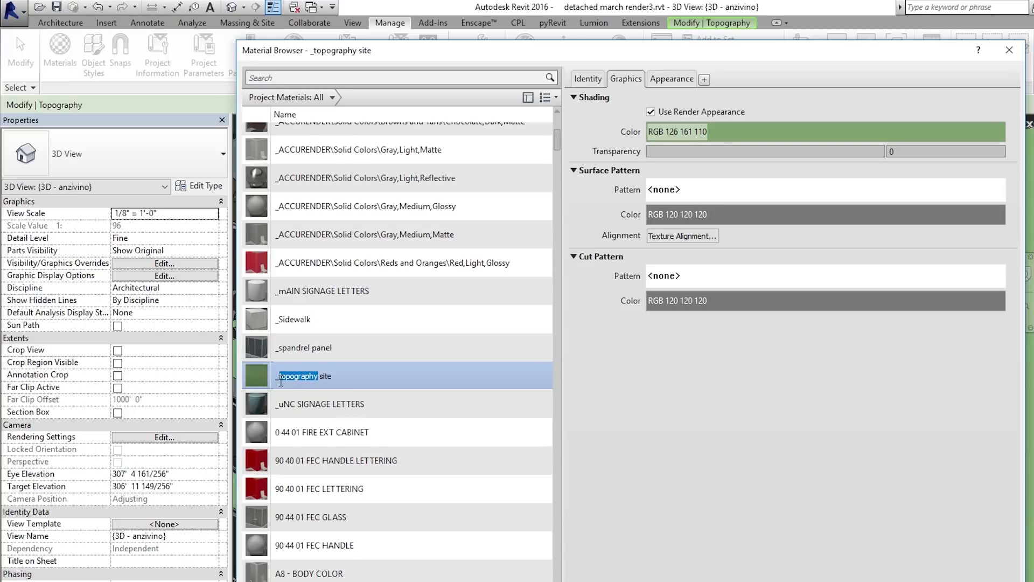
text(ass)
key(Return)
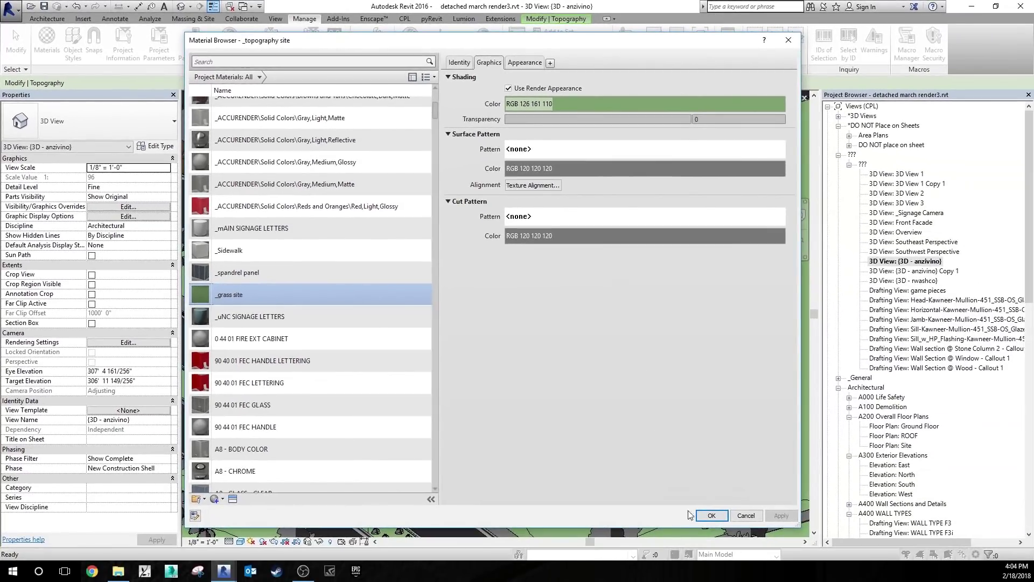
click(711, 516)
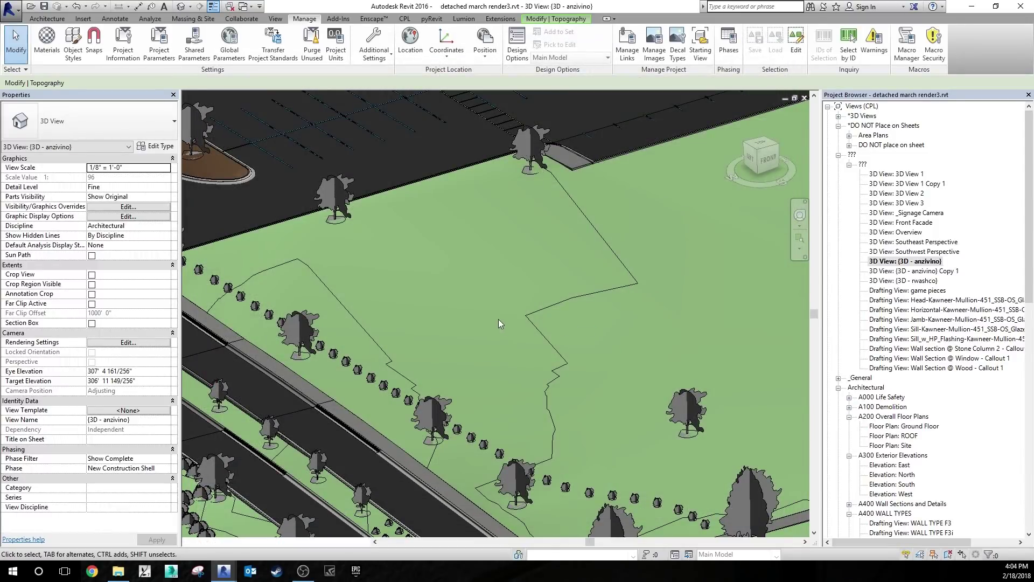
click(374, 19)
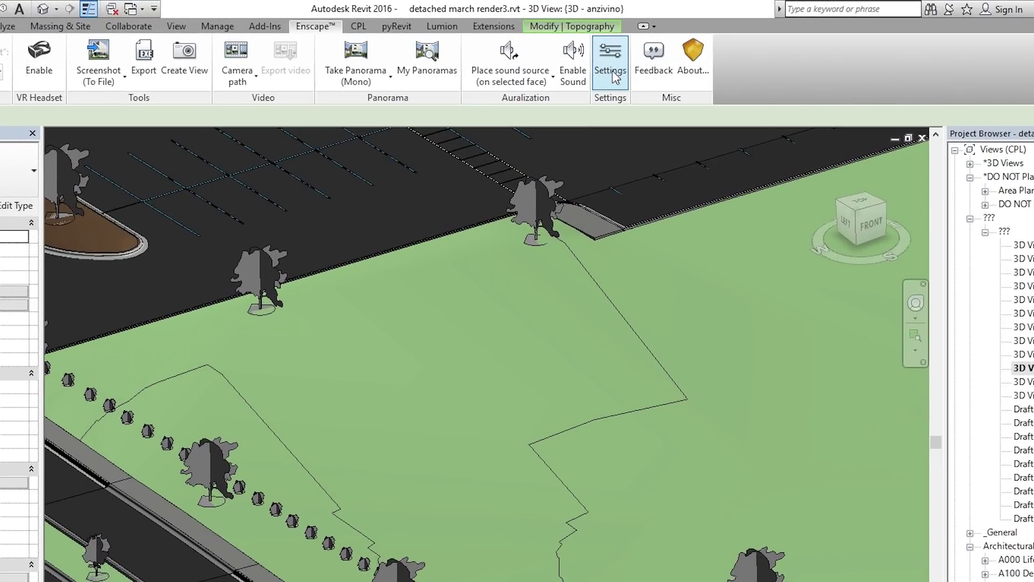
Step: Confirm Grass Rendering is ticked in Enscape's Advanced settings, then close the settings
click(612, 73)
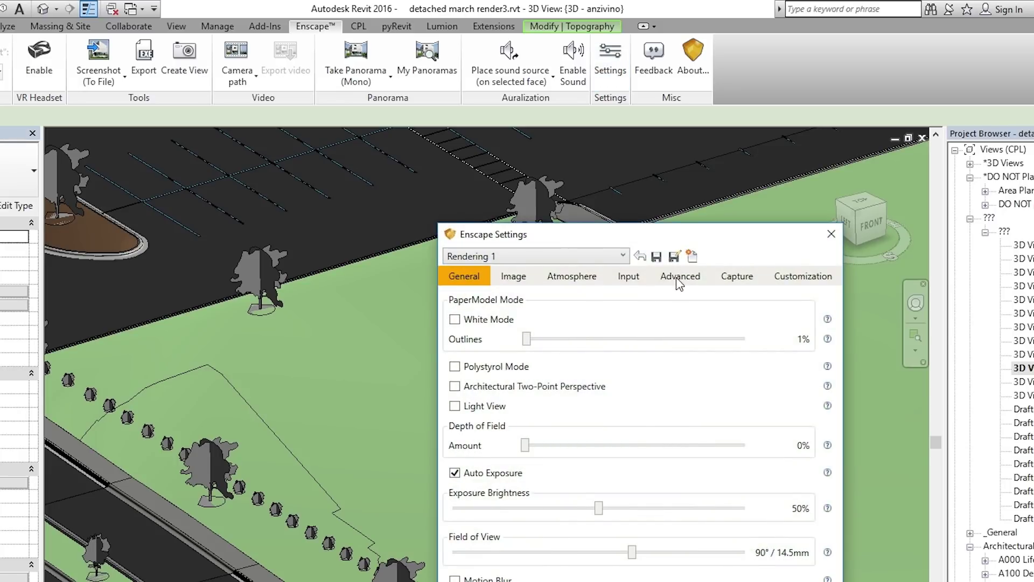
click(677, 280)
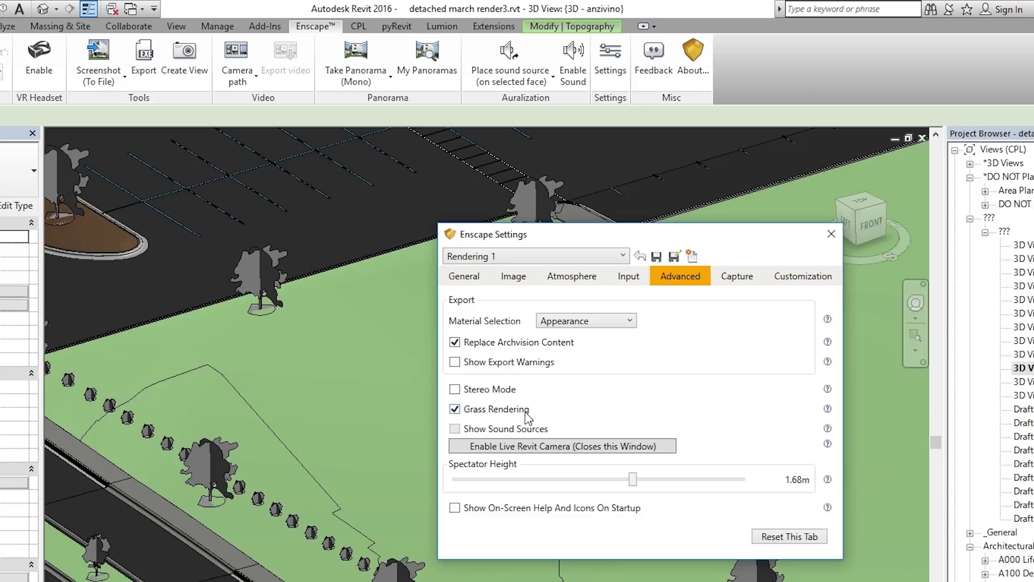
click(830, 233)
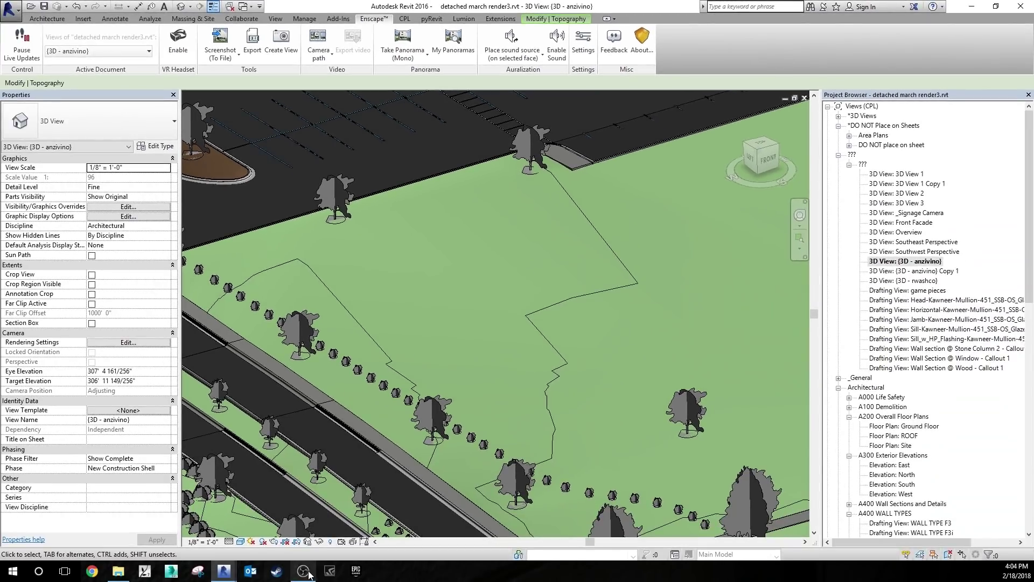
click(308, 574)
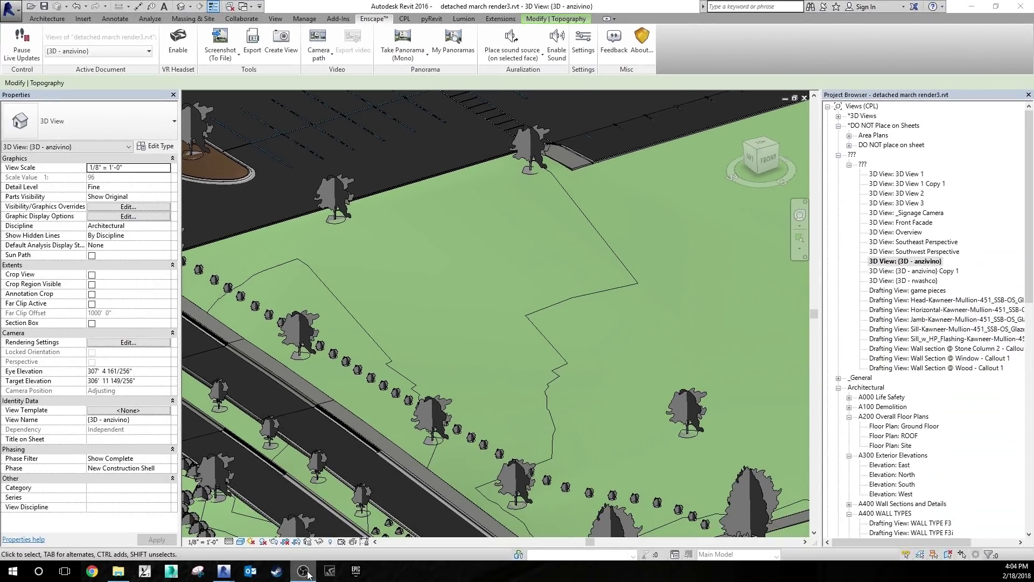
Step: Bring the Enscape render forward and look down and across the lawn's 3D grass blades
mouse_move(224, 572)
click(253, 528)
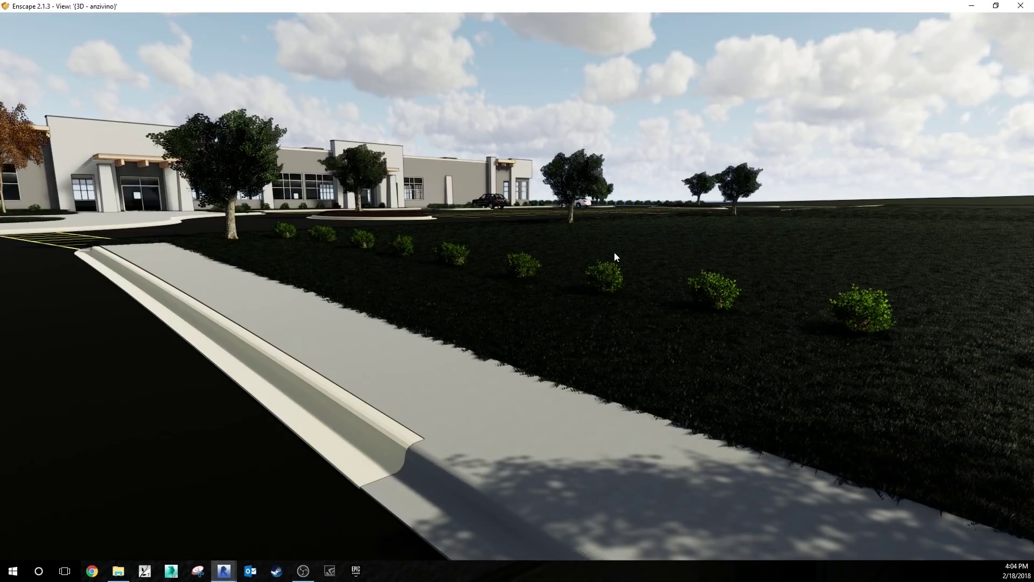
mouse_move(614, 251)
mouse_down()
mouse_move(636, 377)
mouse_move(612, 250)
mouse_up()
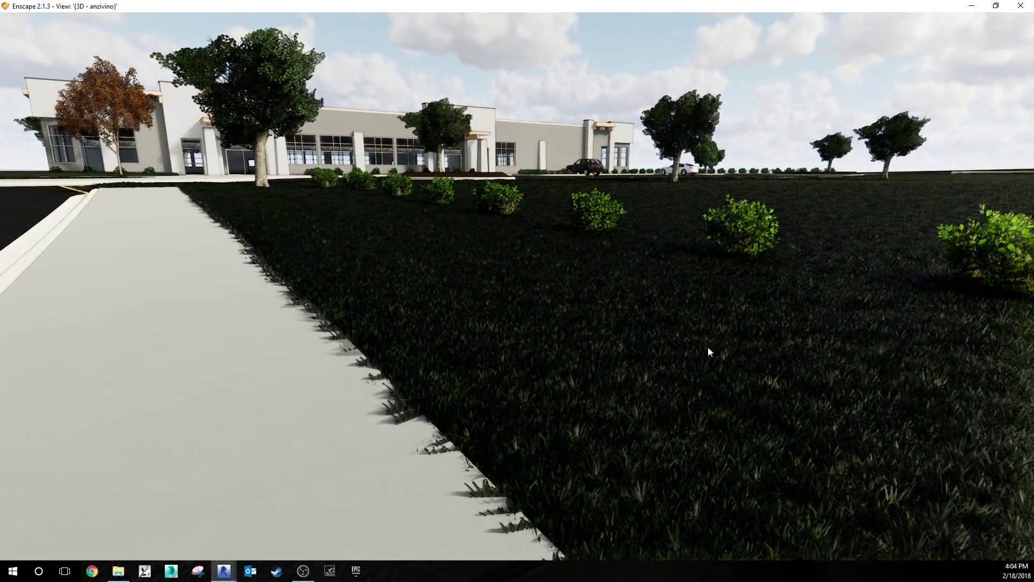
drag(709, 351, 688, 362)
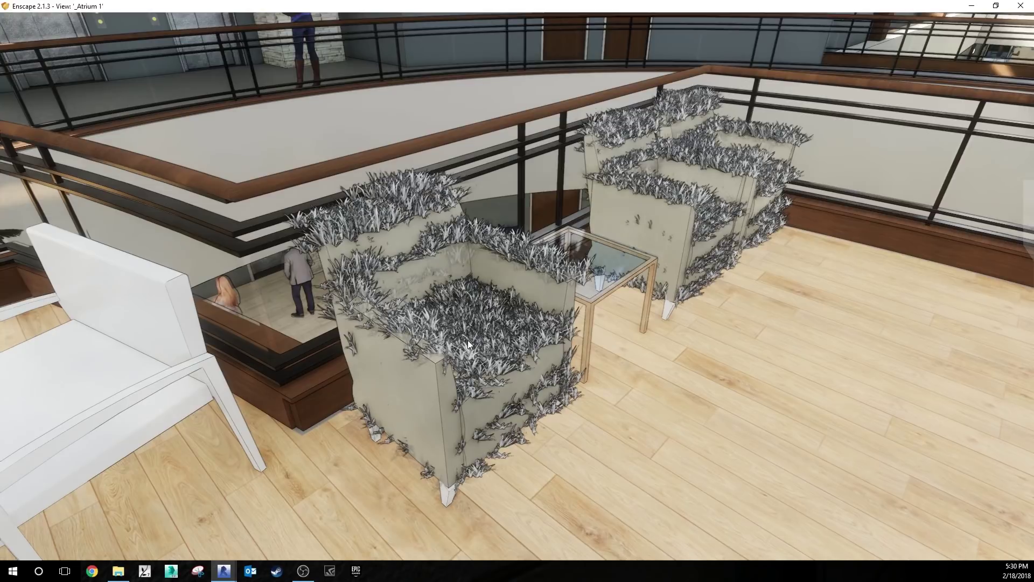
Step: Switch back to the Revit model window
mouse_move(224, 570)
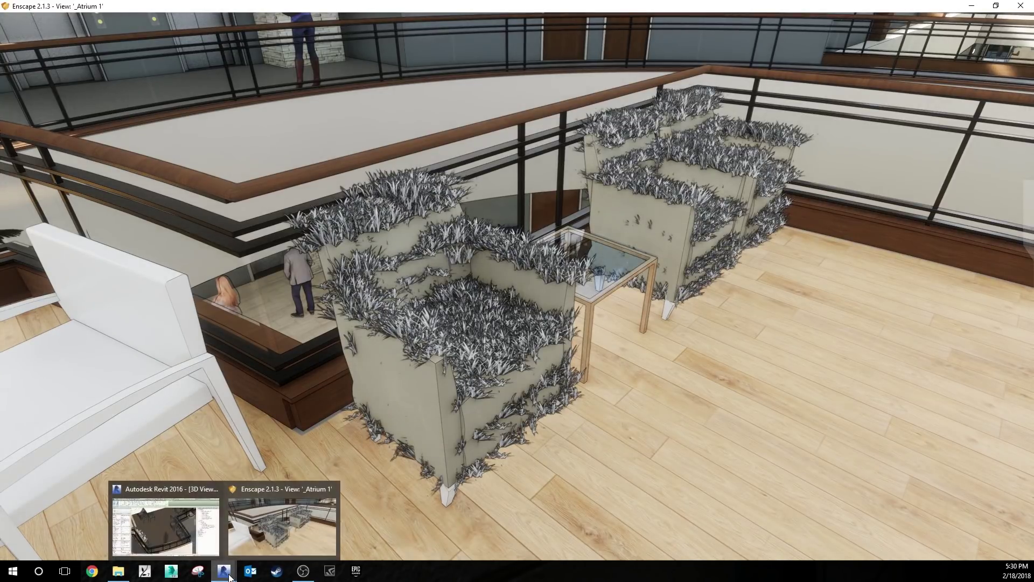
click(167, 525)
Step: Replace the lounge chair's Dunegrass material with _Chair, then bring Enscape forward
click(591, 256)
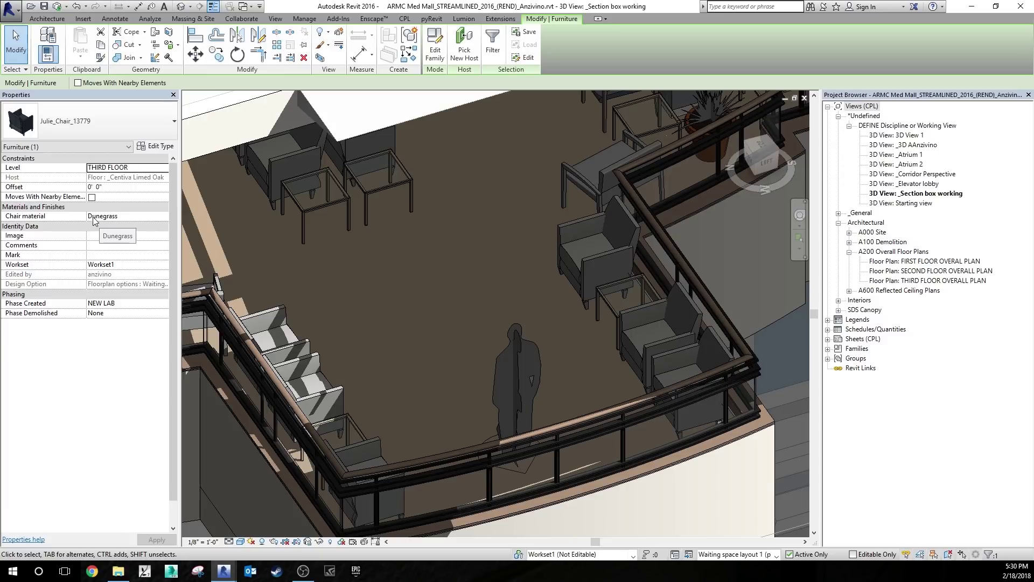
click(164, 216)
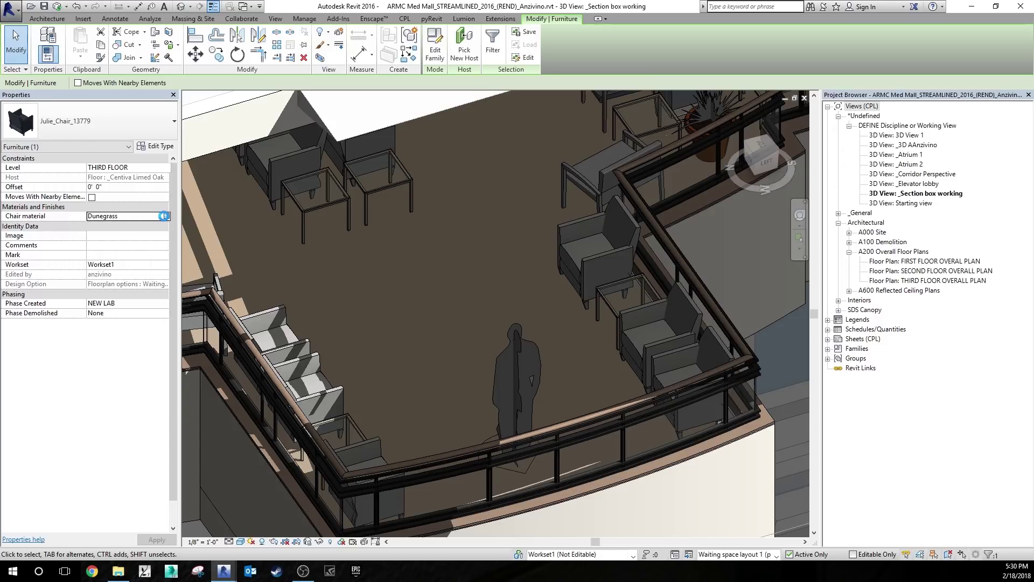
click(167, 216)
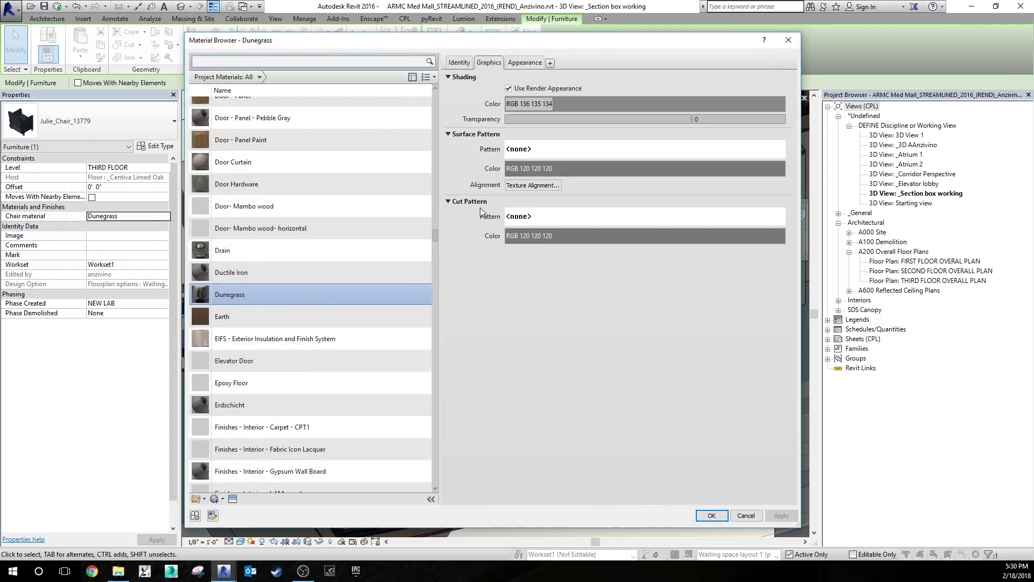
drag(438, 237, 440, 101)
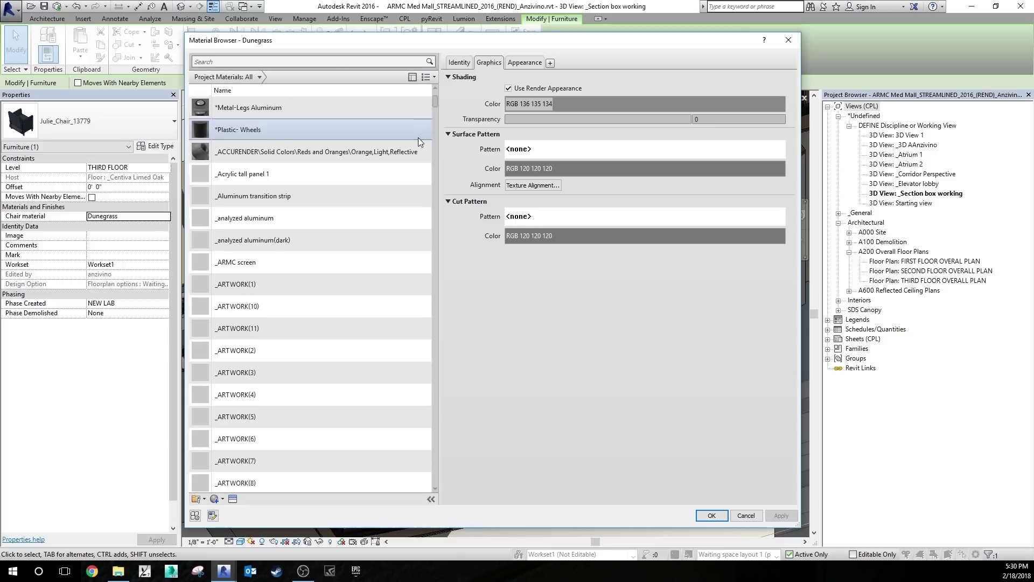
scroll(325, 329, down, 5)
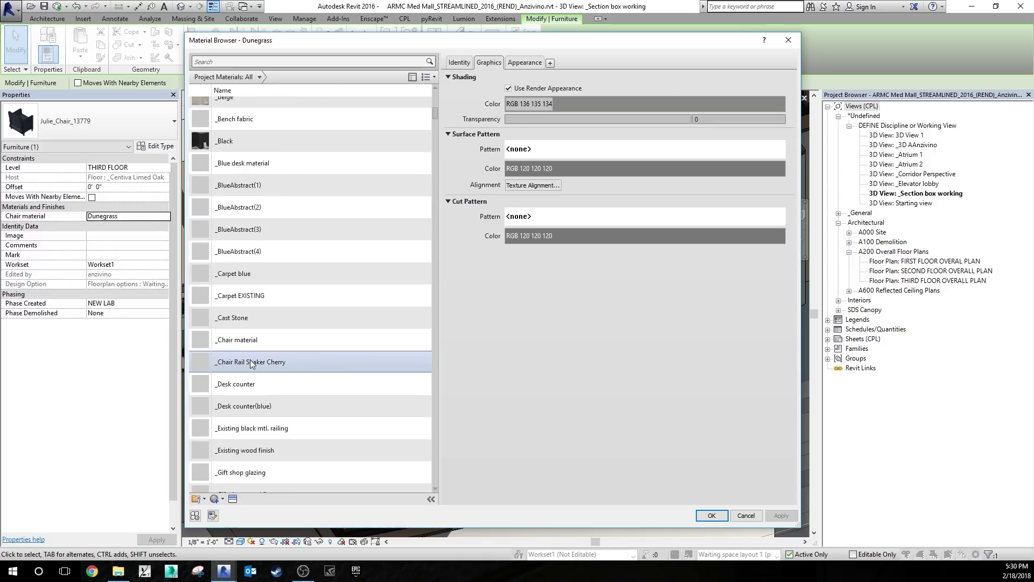
double_click(259, 339)
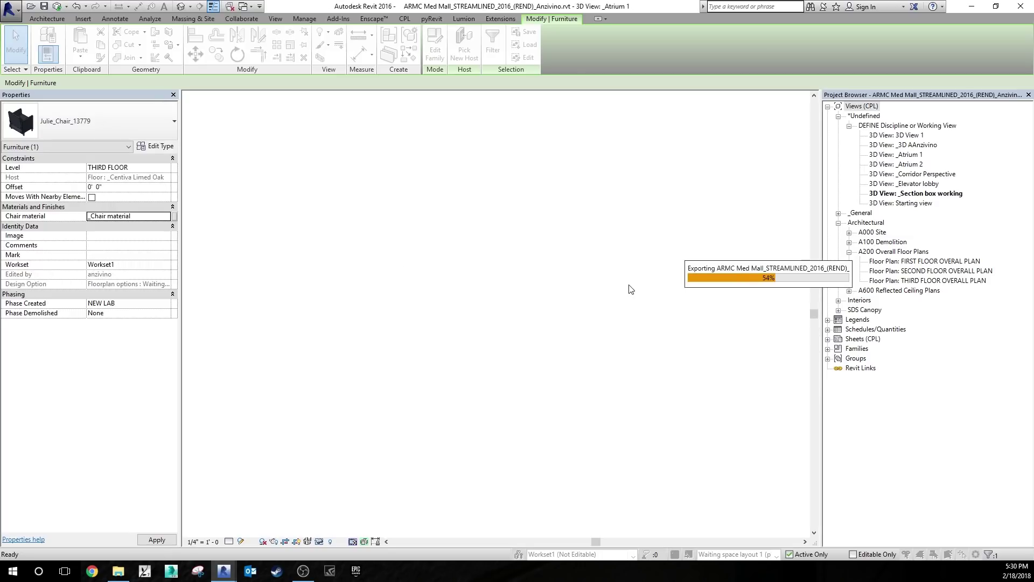
mouse_move(231, 577)
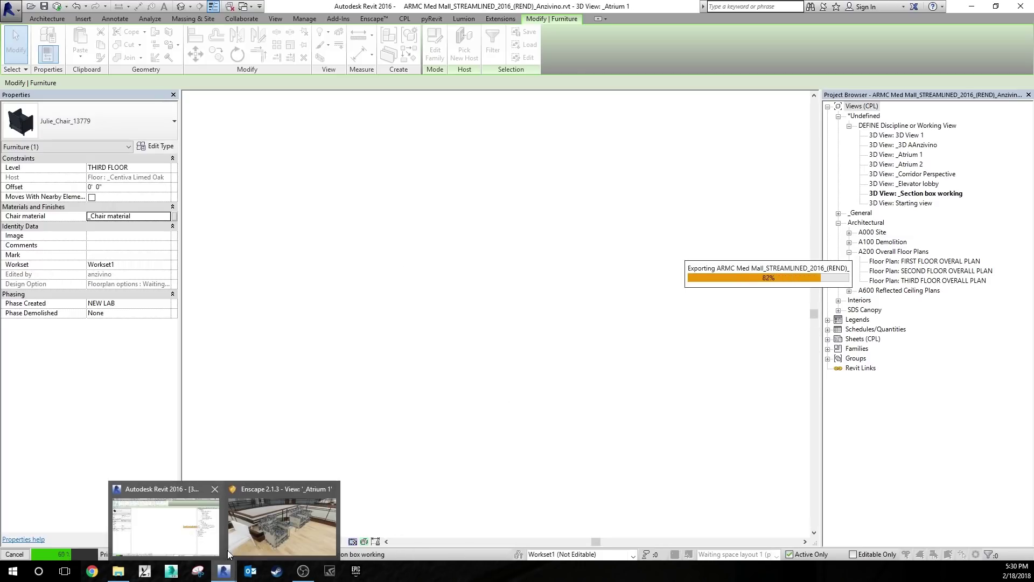
click(291, 517)
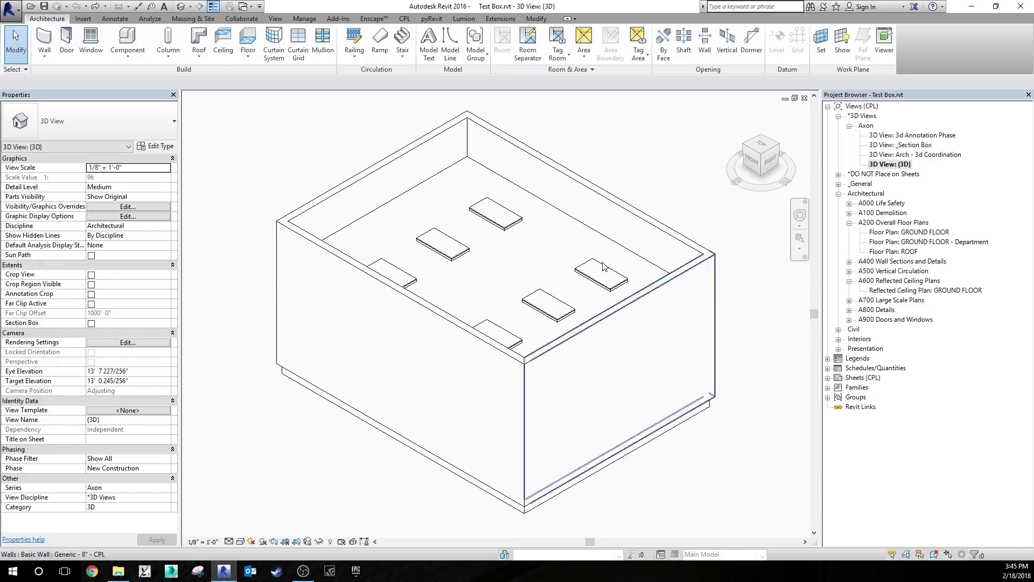
Step: Start Enscape real-time rendering of the Test Box 3D view and maximize its window
click(378, 19)
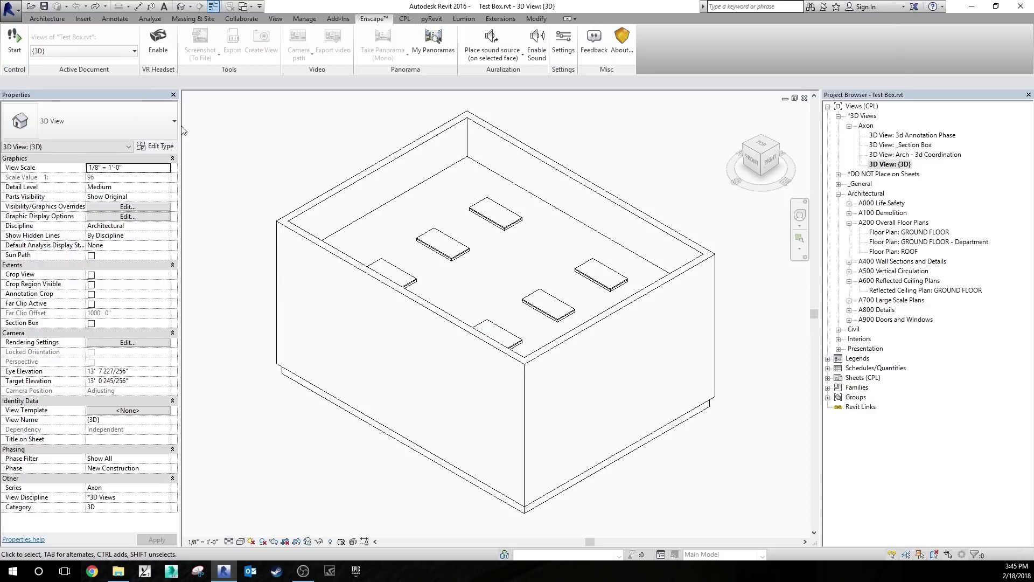
click(16, 42)
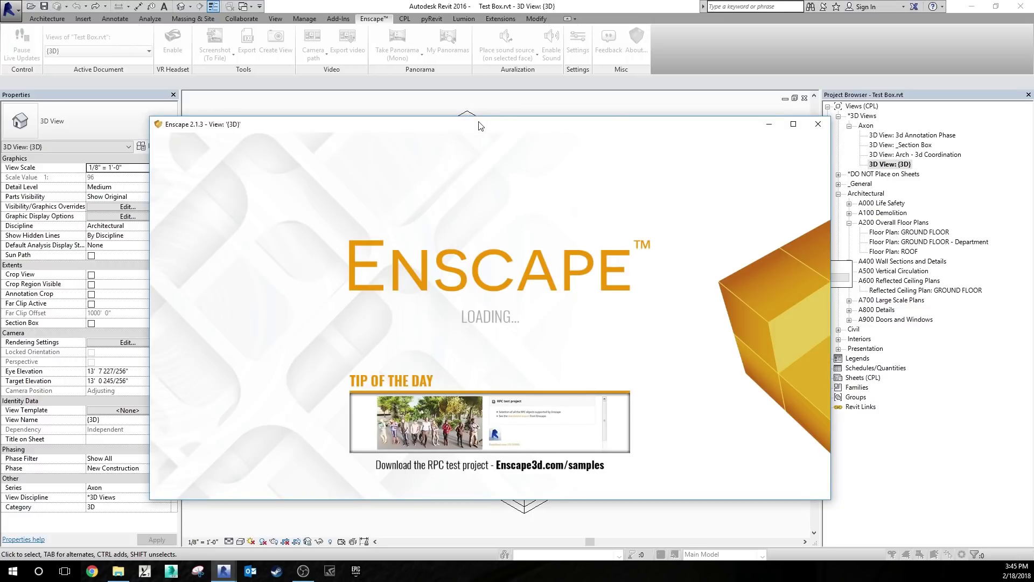
drag(479, 124, 491, 115)
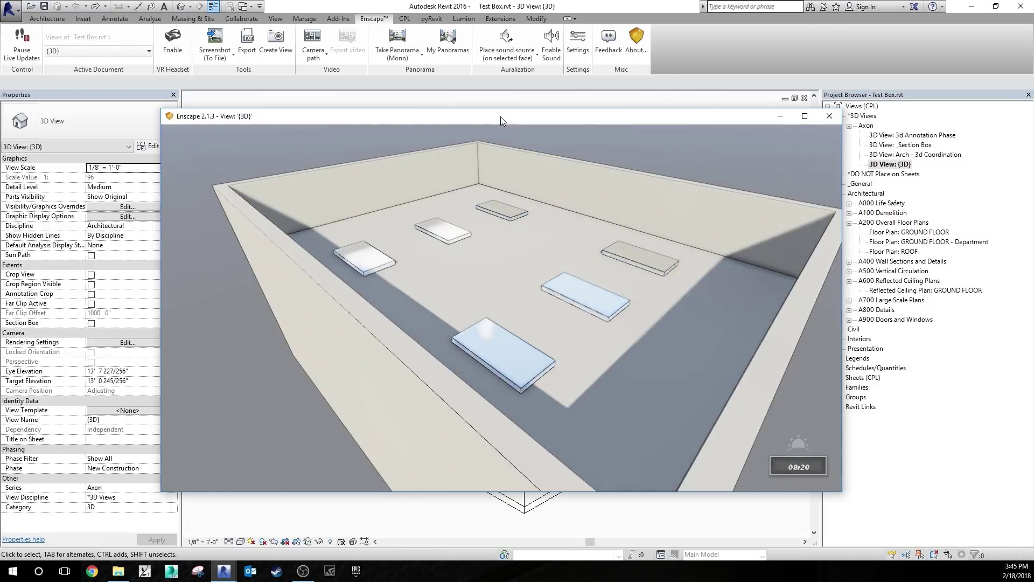
drag(500, 117, 501, 1)
Step: Fill the screen with the test box render and fly the camera down inside the box
drag(533, 232, 581, 217)
key(w)
key(w)
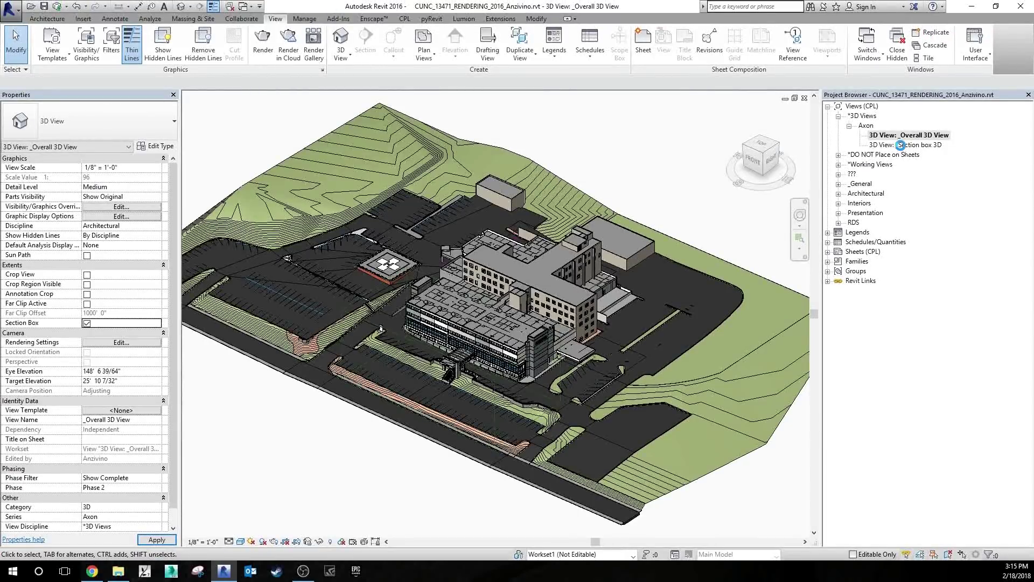
Step: Open the _Section box 3D view from the top and select its section box
double_click(900, 145)
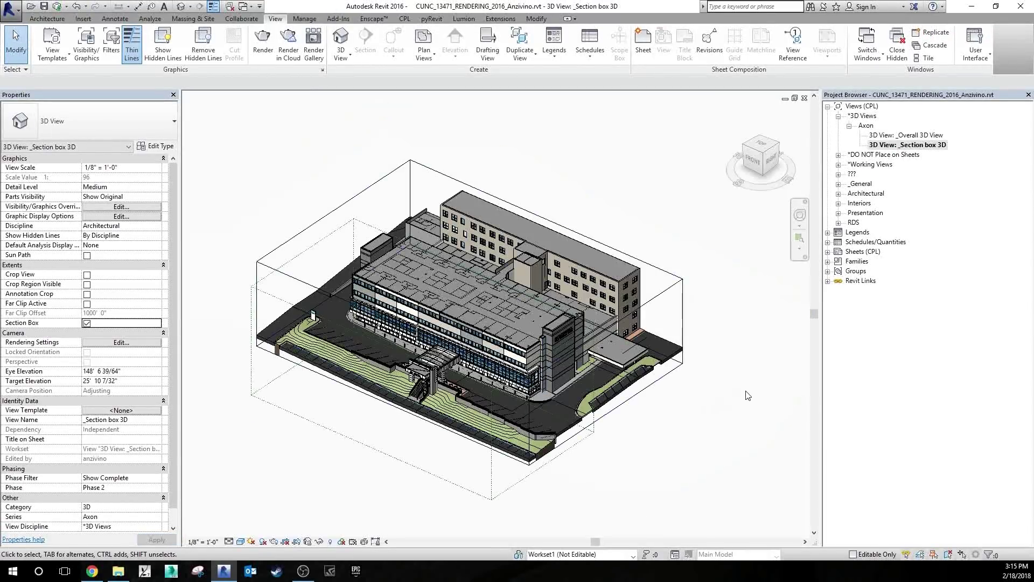
click(761, 144)
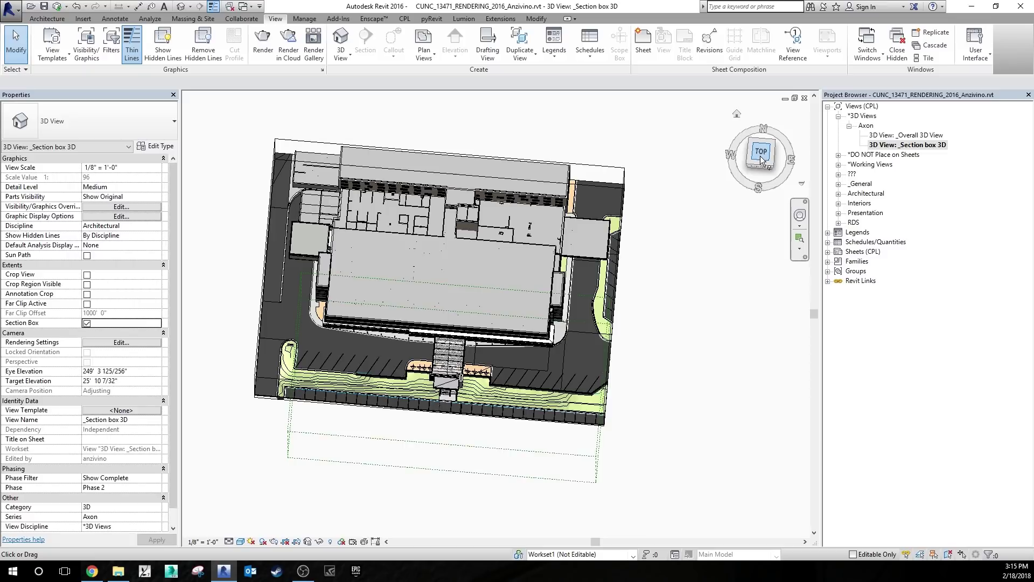
click(761, 156)
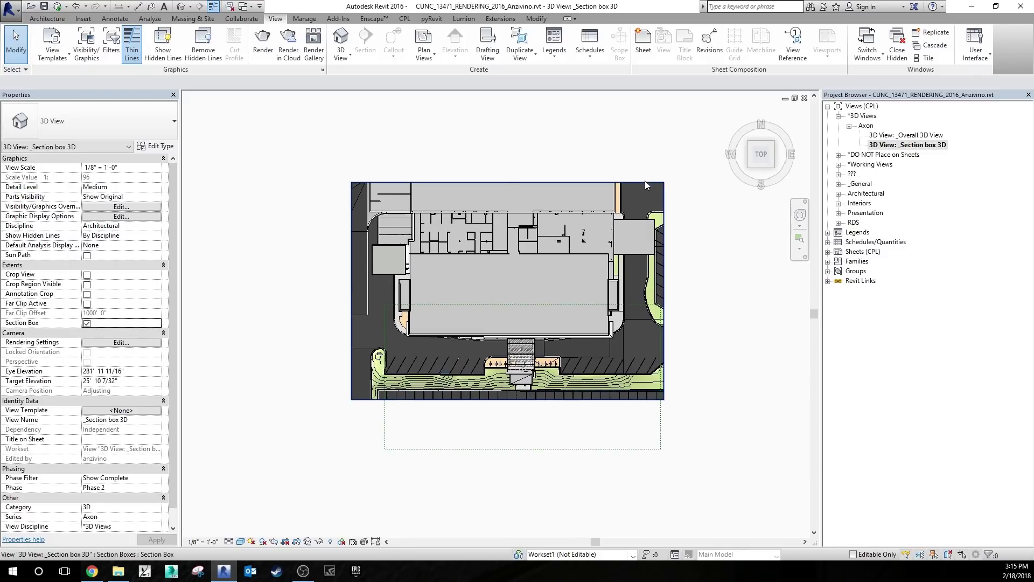
click(646, 182)
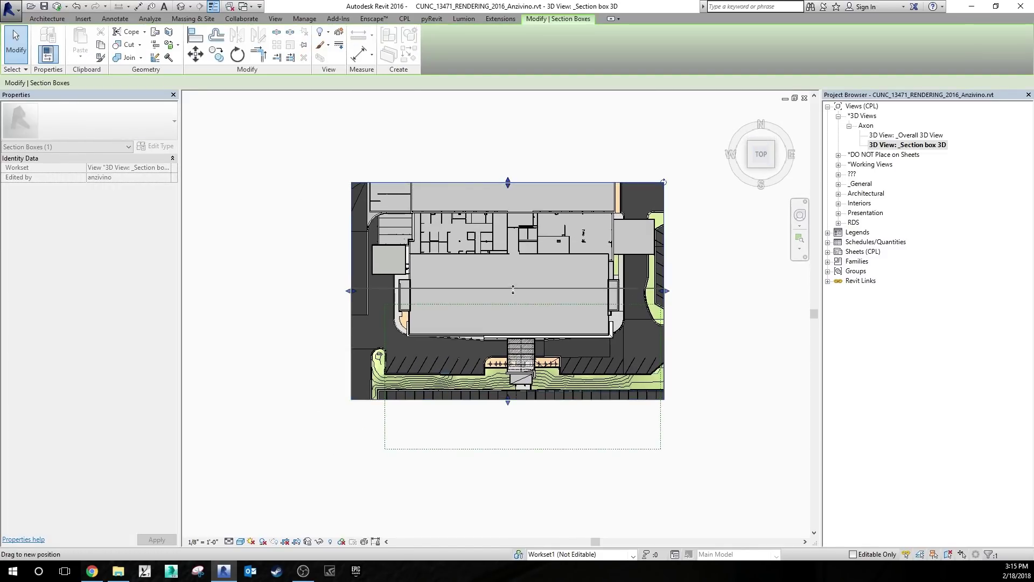
Step: Shrink the section box to the entrance wing and orbit back to an angled 3D view
drag(765, 384, 720, 457)
click(721, 457)
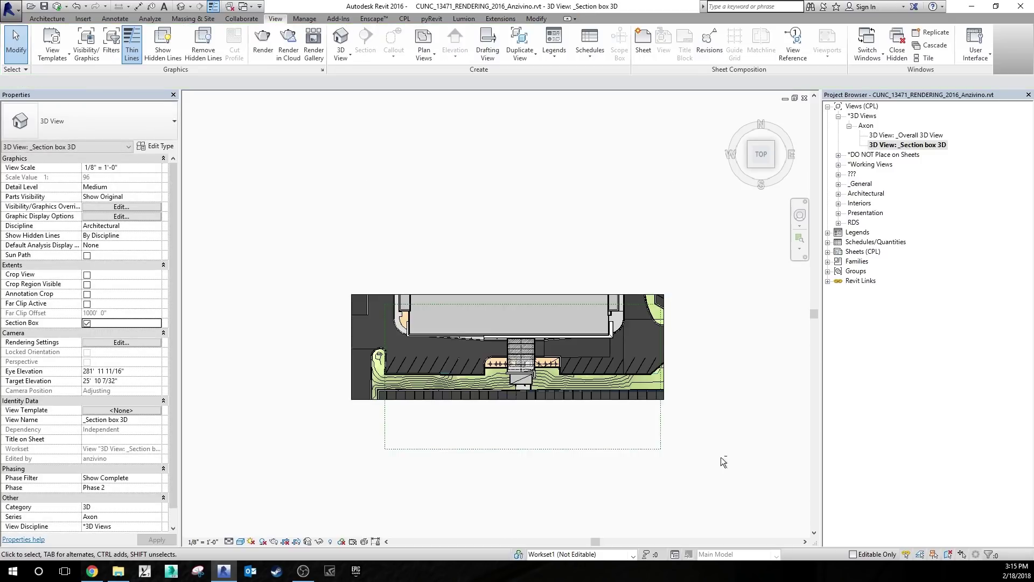
shift+middle_drag(721, 457, 650, 206)
scroll(651, 206, up, 5)
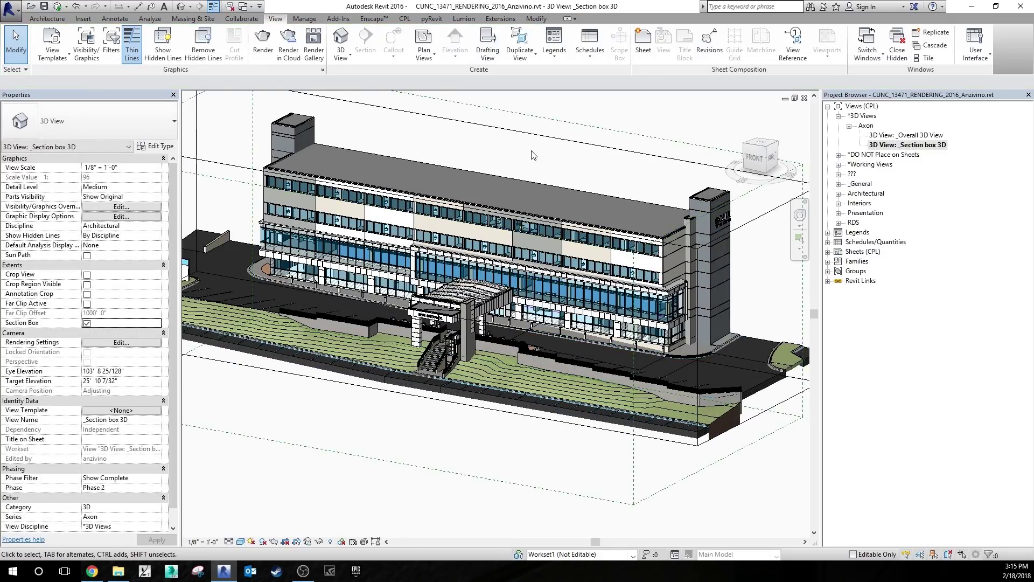
scroll(528, 160, down, 2)
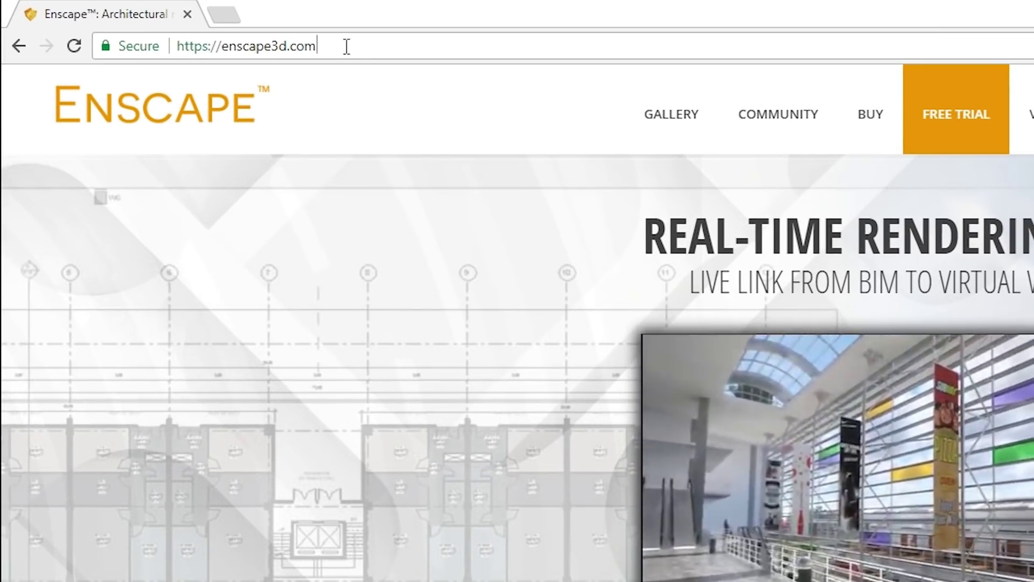
Step: Browse the Enscape Visualization Gallery page
click(178, 26)
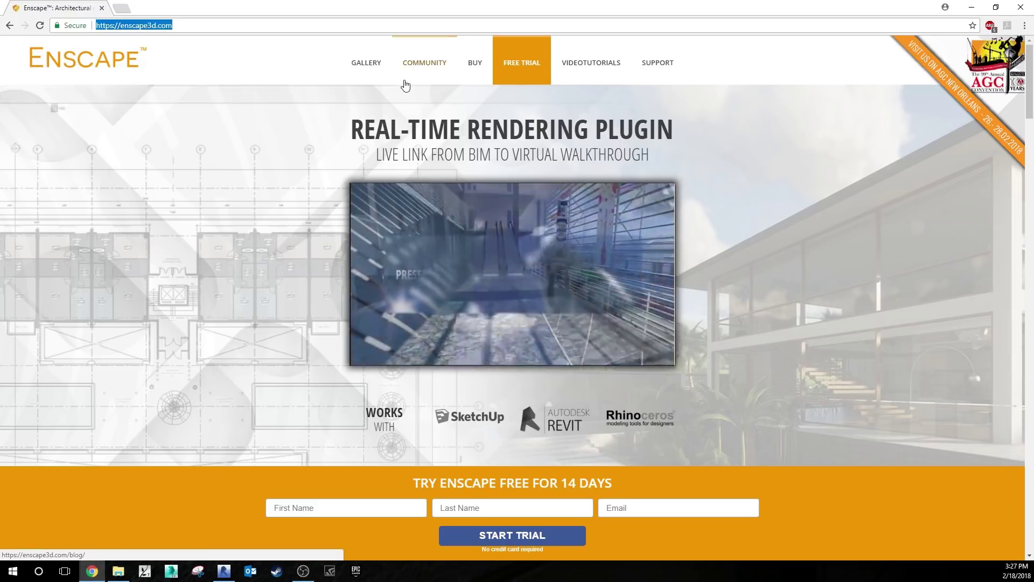
click(366, 62)
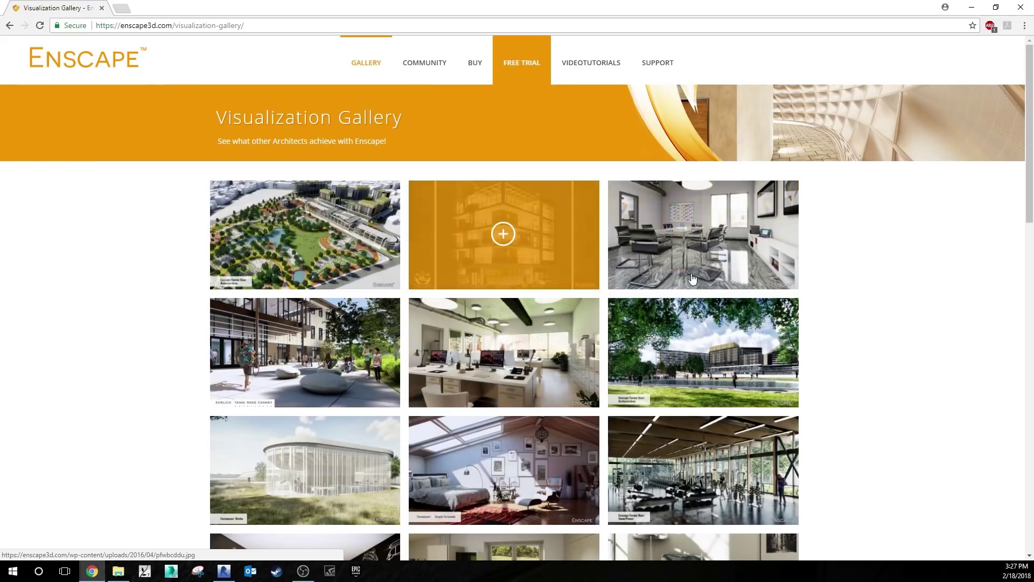
scroll(858, 279, down, 2)
scroll(857, 279, down, 5)
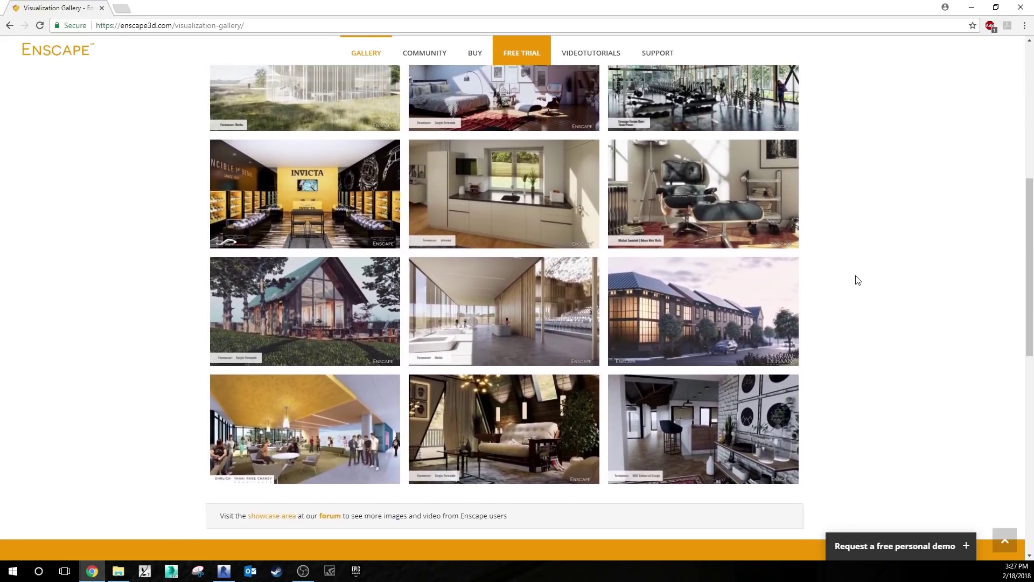
scroll(858, 280, up, 7)
Step: Scroll through the Videotutorials page, then return to the Enscape Blog
click(427, 71)
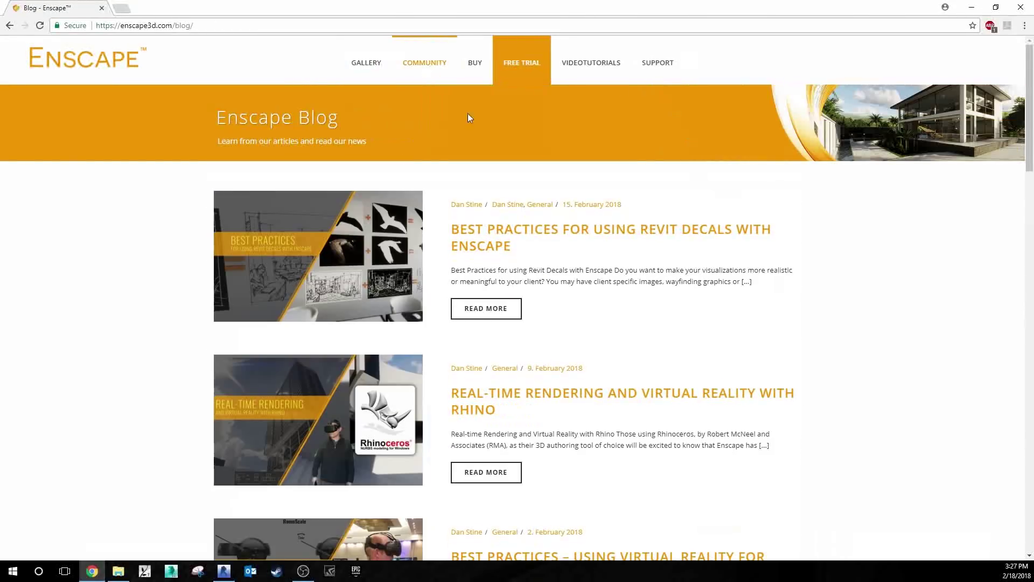
click(592, 61)
scroll(889, 273, down, 7)
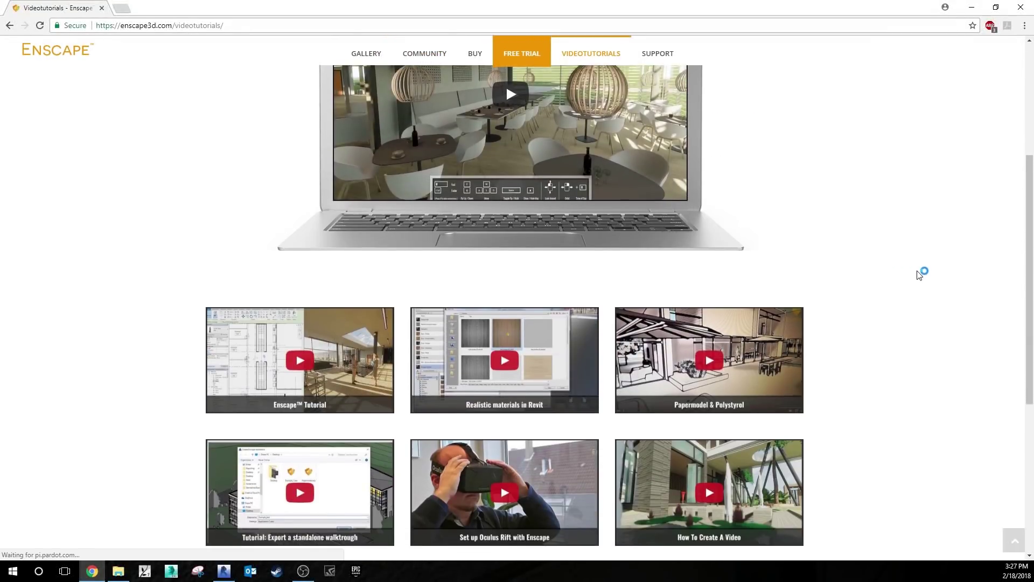
scroll(920, 274, down, 2)
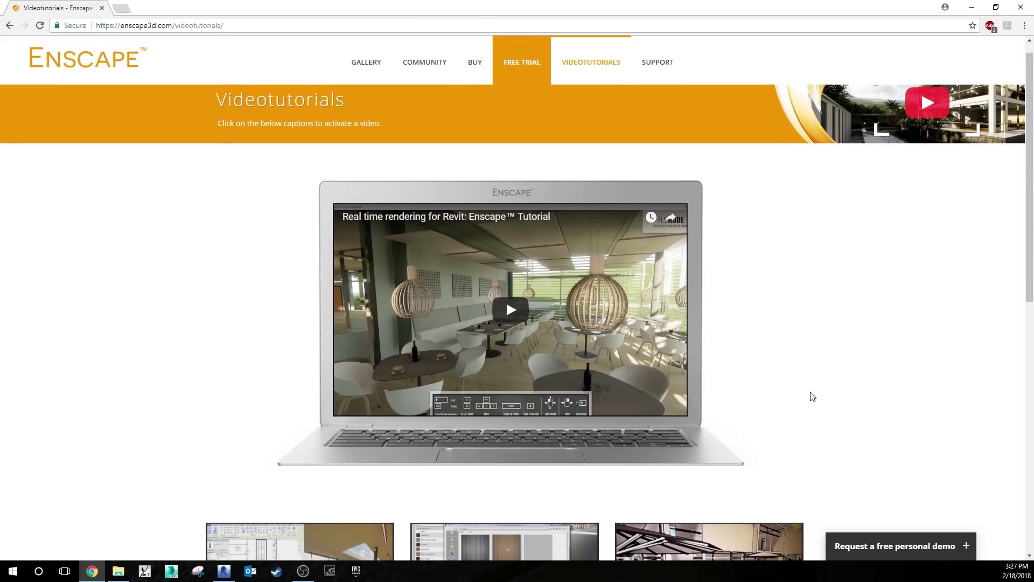
scroll(876, 375, down, 3)
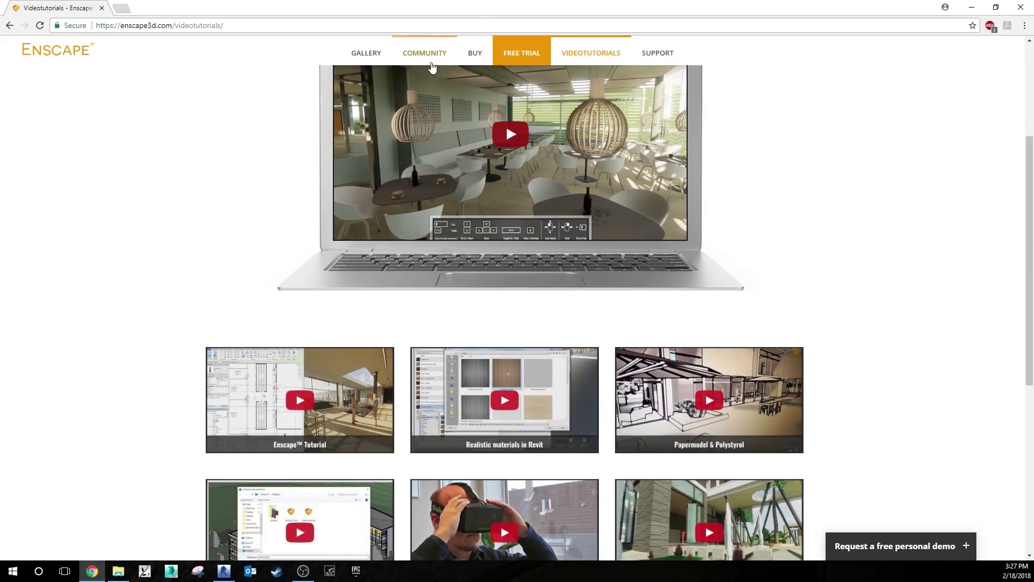
click(430, 59)
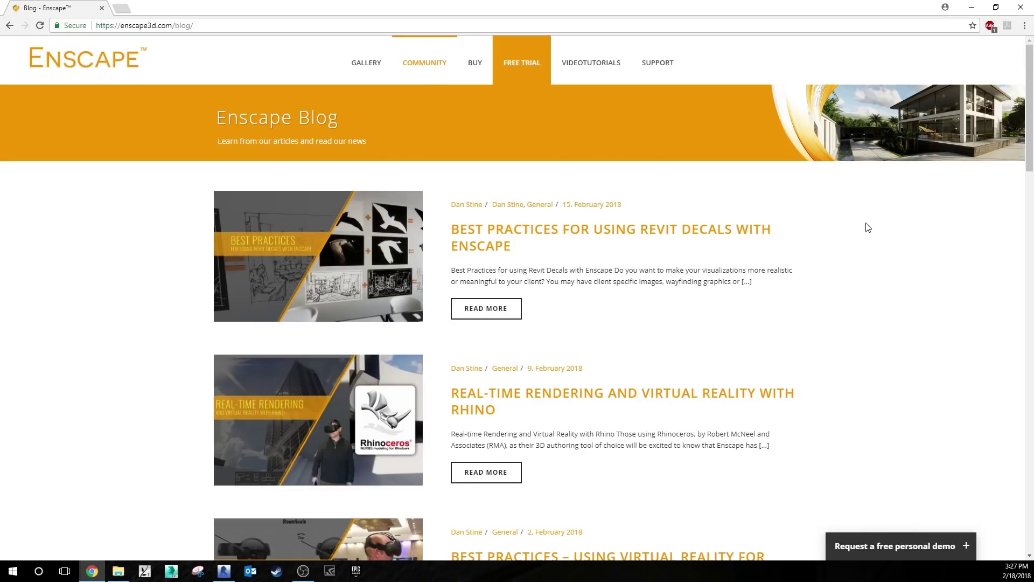
Step: Scroll the Enscape Blog to older articles on custom RPC content and Revit design options
scroll(868, 227, down, 1)
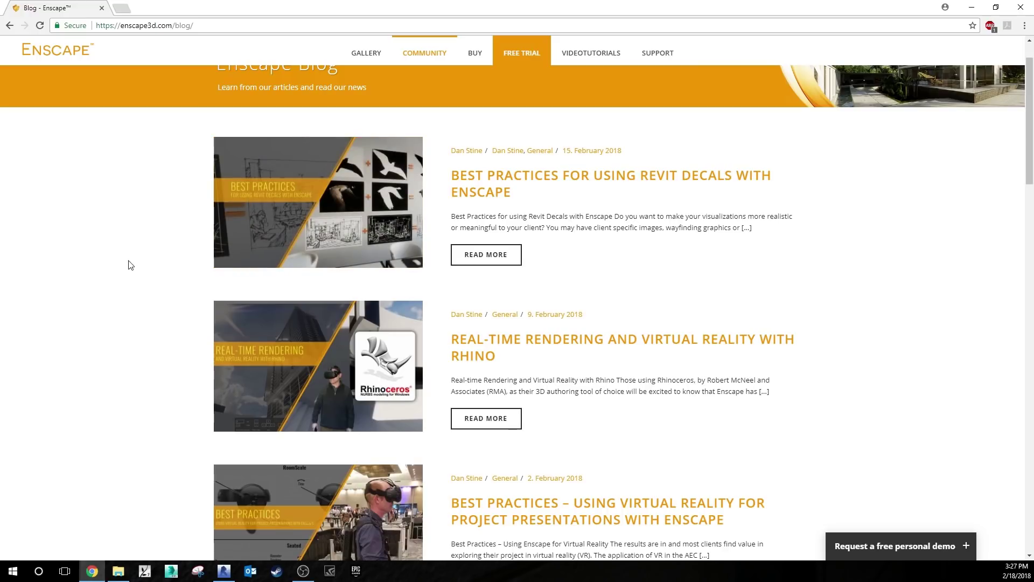
scroll(130, 264, down, 5)
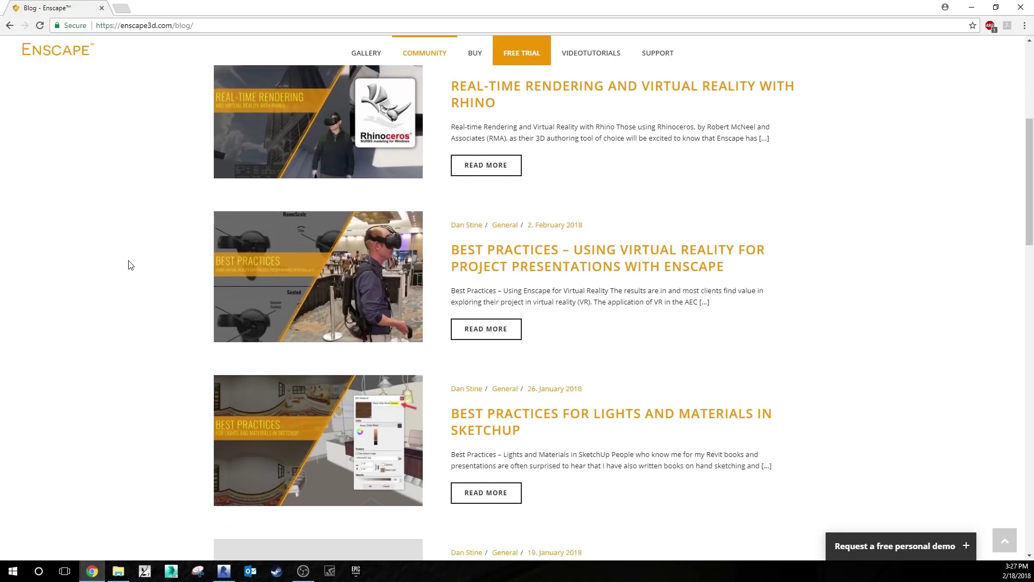
scroll(129, 264, down, 3)
scroll(129, 264, up, 2)
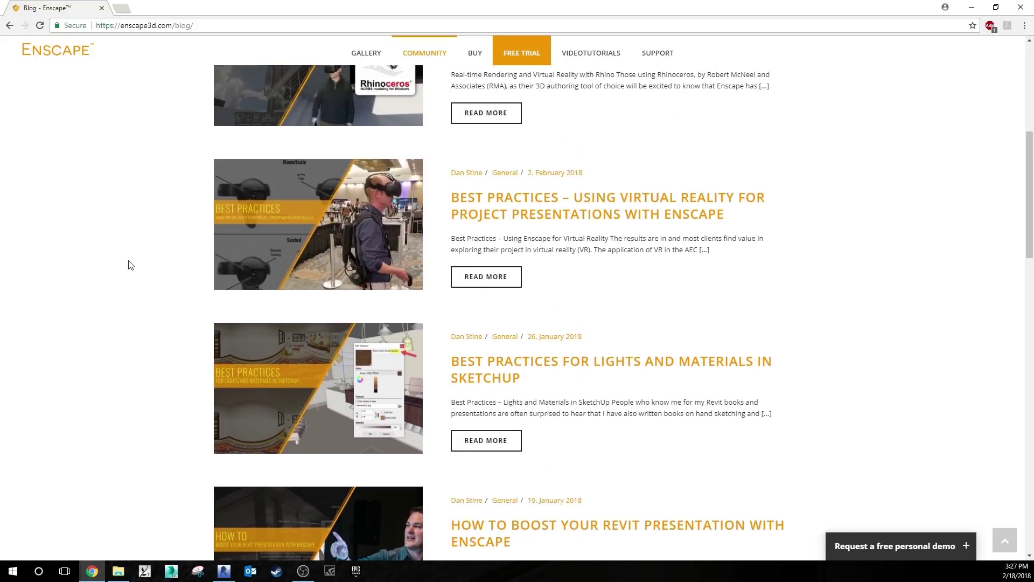
scroll(129, 264, up, 1)
scroll(123, 322, up, 1)
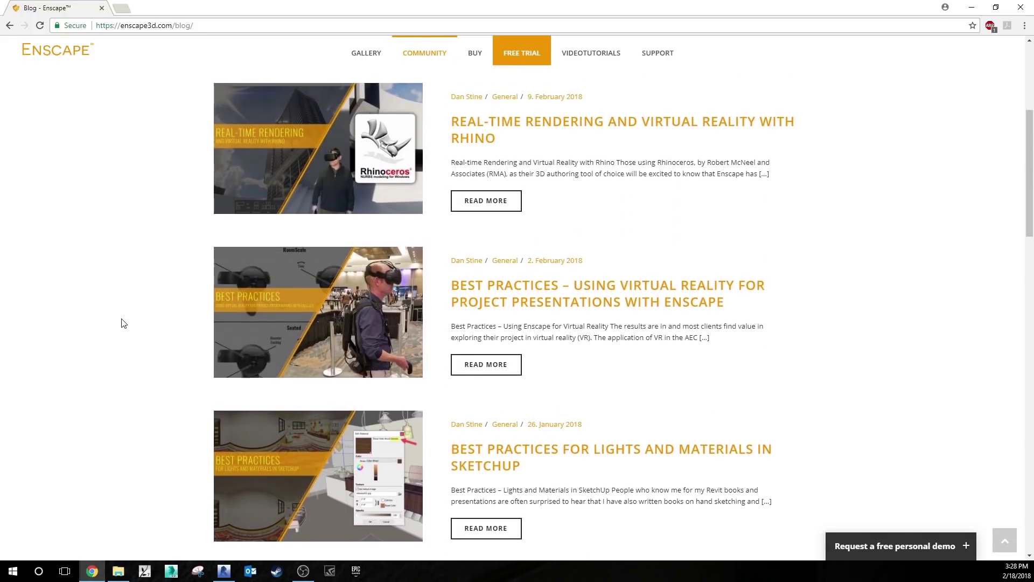
scroll(124, 322, down, 5)
scroll(123, 324, down, 3)
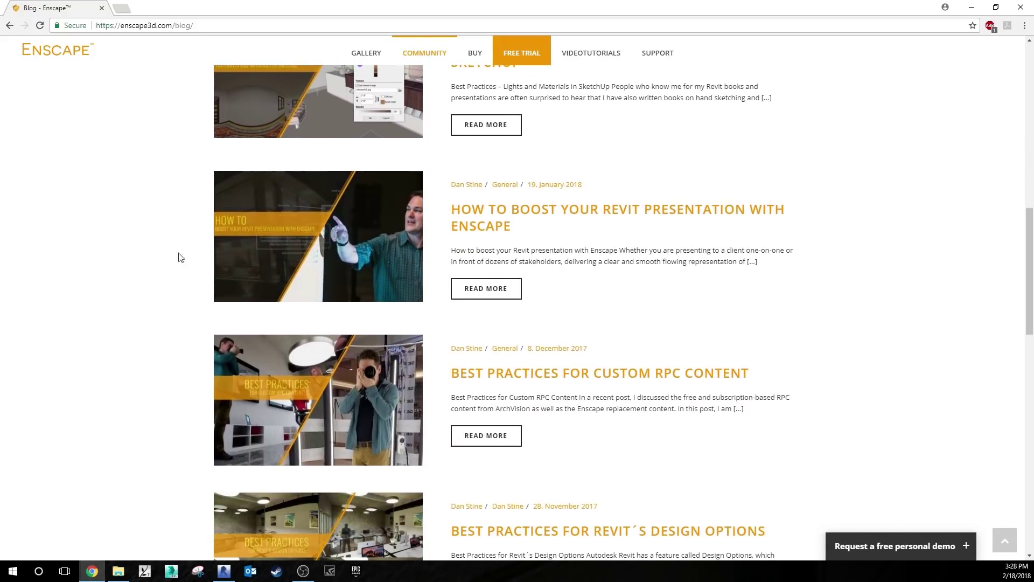